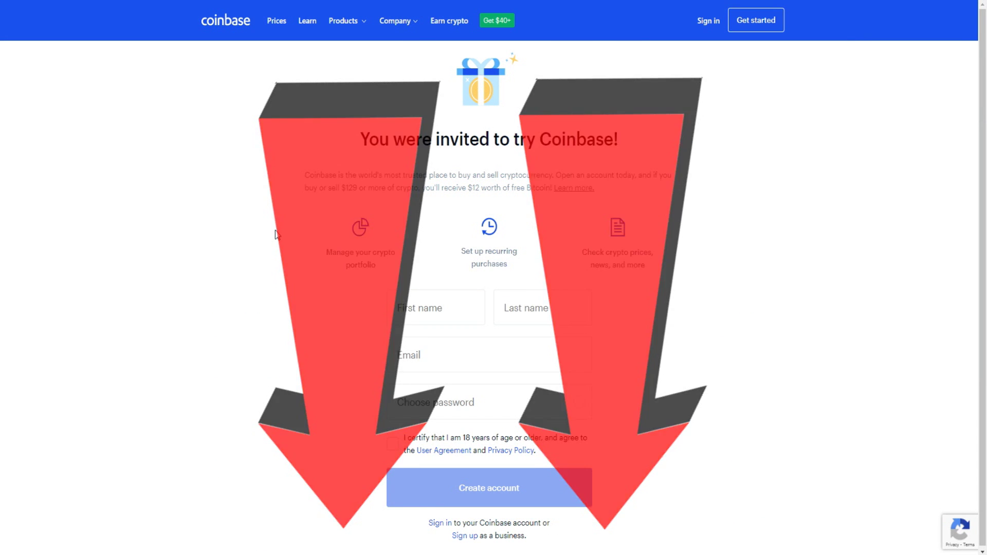
- Review the invitation page's terms for receiving $12 worth of free Bitcoin after trading $129 or more of crypto
drag(419, 188, 507, 188)
drag(507, 188, 535, 188)
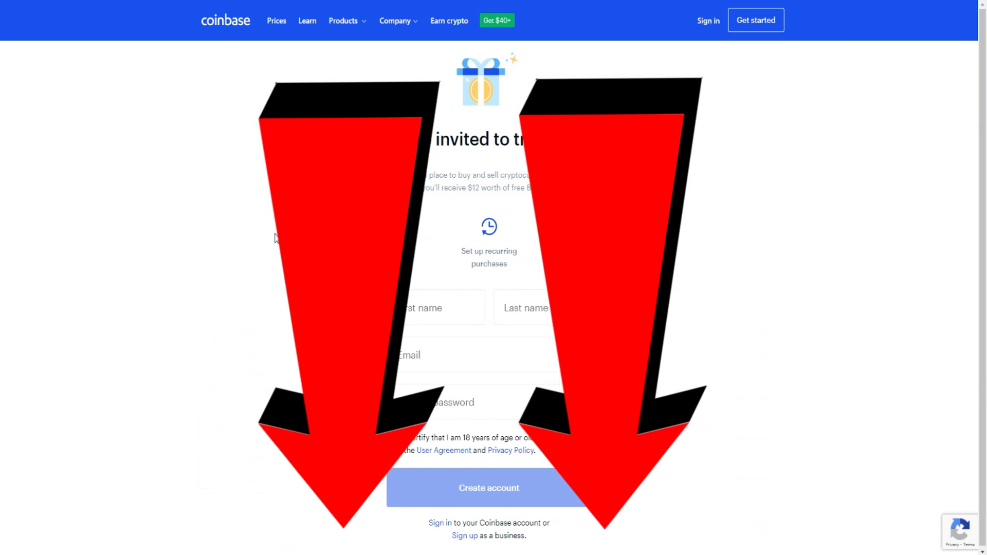
drag(418, 188, 551, 188)
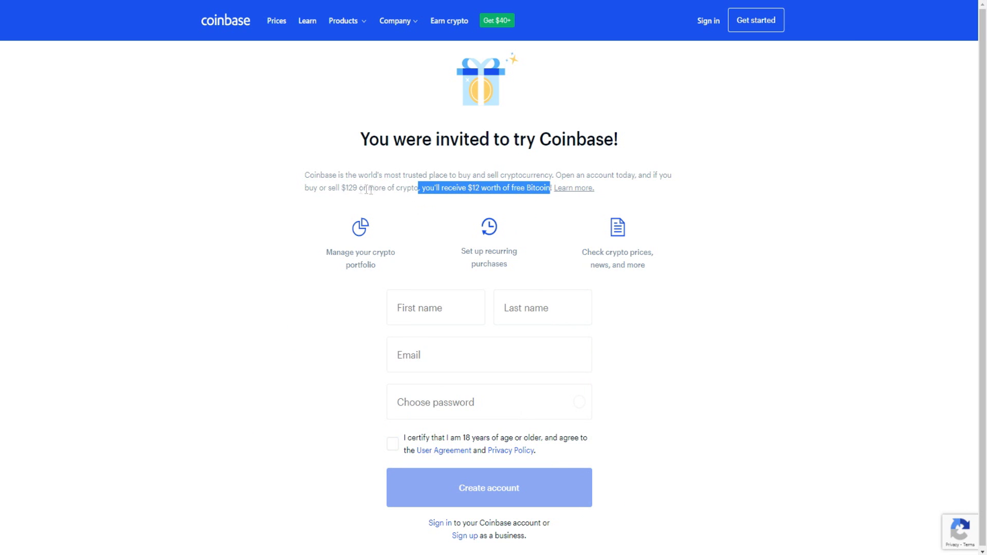
drag(306, 188, 553, 189)
click(553, 206)
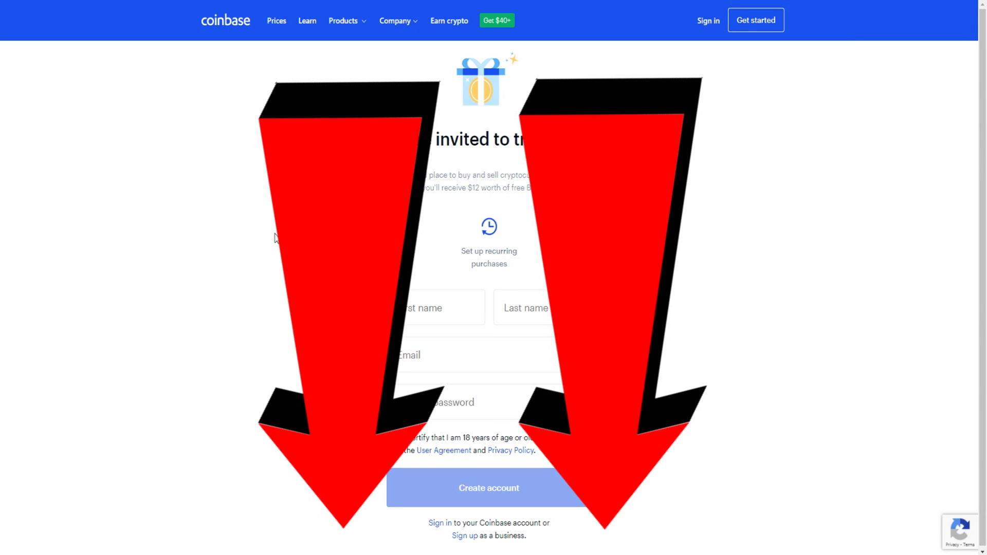
drag(420, 189, 550, 188)
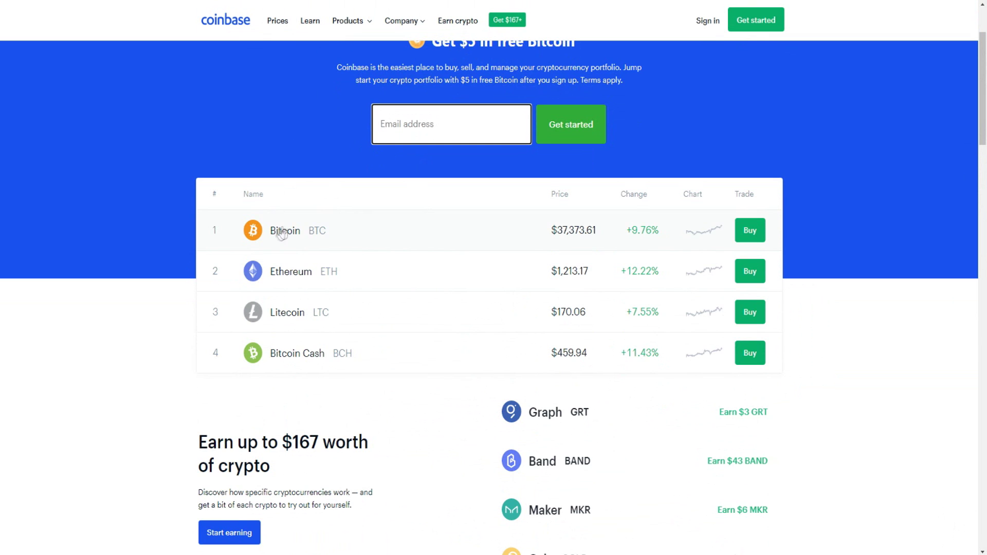
- Look through the Coinbase homepage, examining the coin prices, the crypto earning offer, and the portfolio and platform features
scroll(291, 270, down, 1)
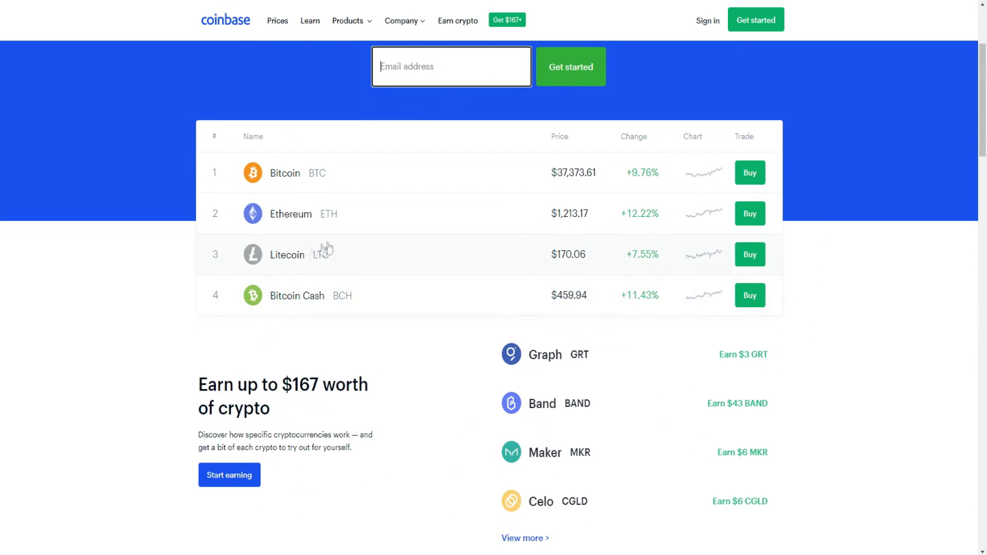
scroll(300, 259, down, 3)
drag(198, 211, 273, 236)
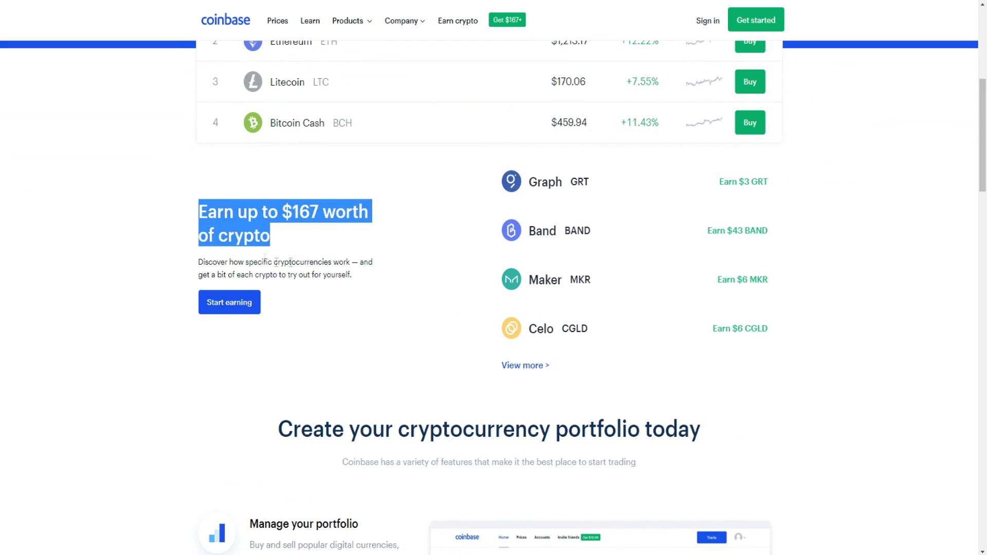
scroll(401, 249, down, 5)
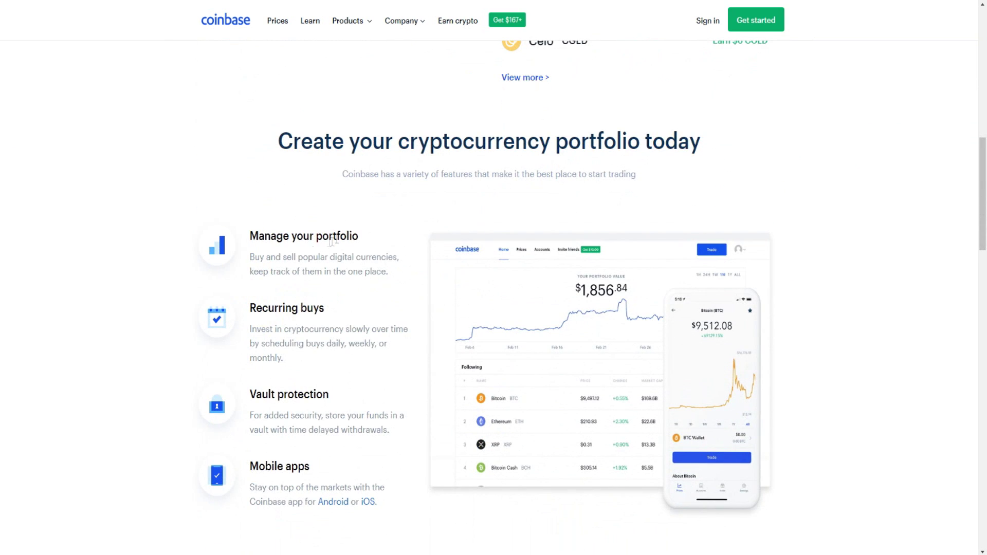
scroll(329, 233, up, 3)
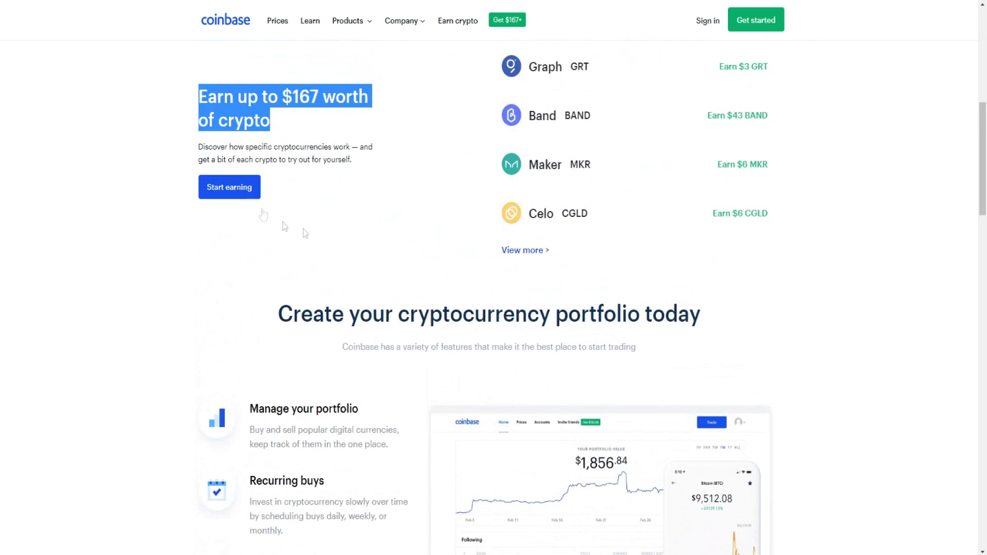
scroll(355, 198, down, 3)
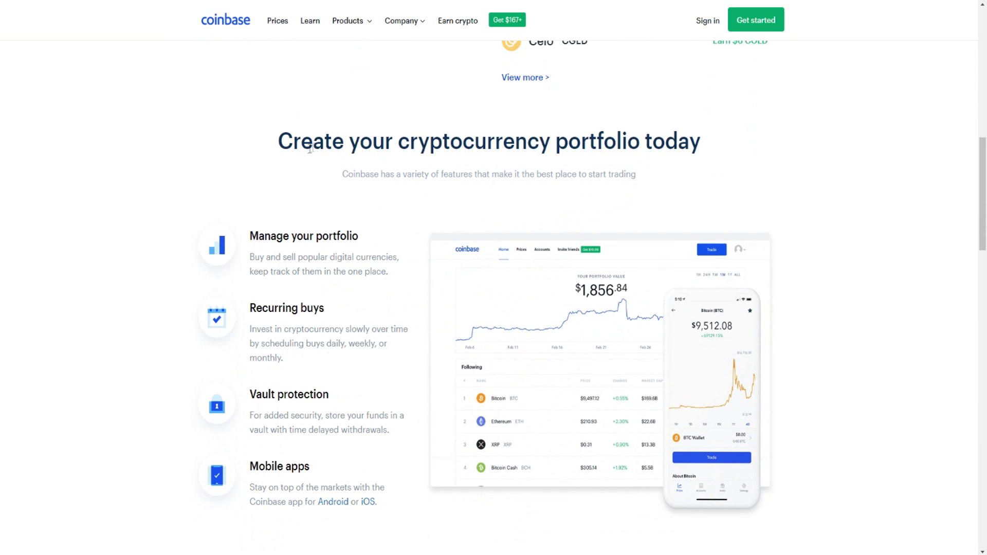
scroll(363, 158, down, 1)
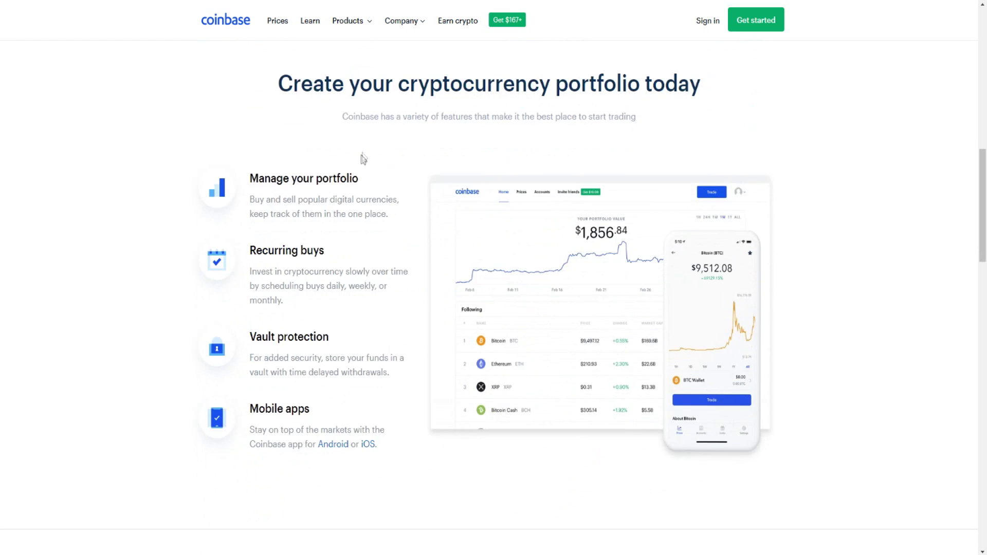
scroll(364, 160, down, 1)
scroll(422, 154, down, 2)
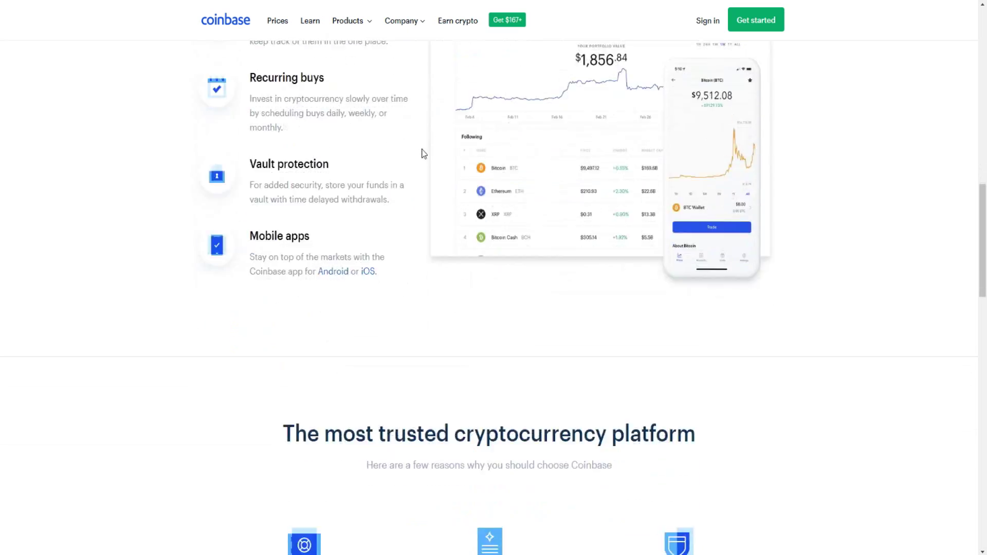
scroll(423, 153, down, 12)
scroll(379, 177, down, 3)
scroll(380, 177, up, 20)
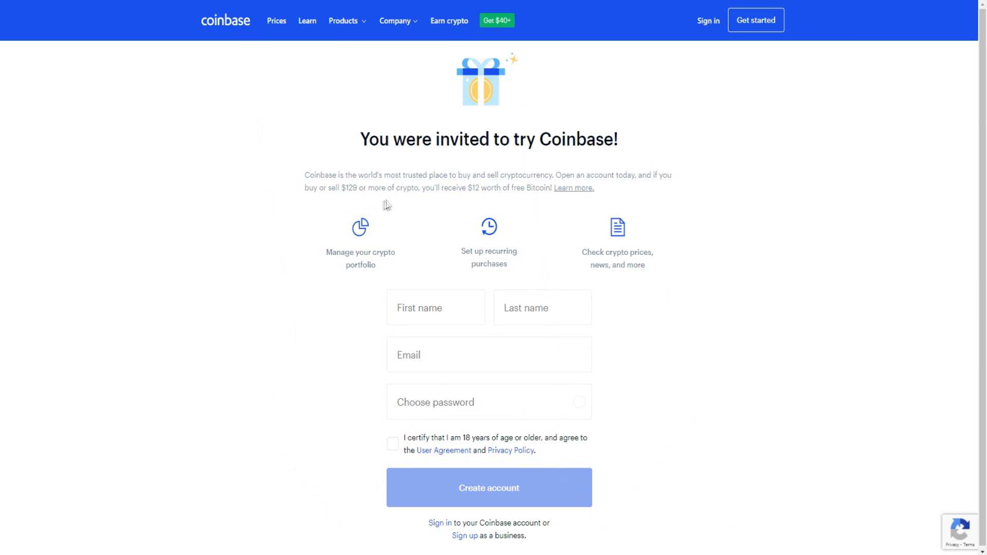
- Return to the free Bitcoin bonus text on the sign-up invitation page and highlight it
drag(419, 188, 439, 189)
drag(439, 189, 497, 189)
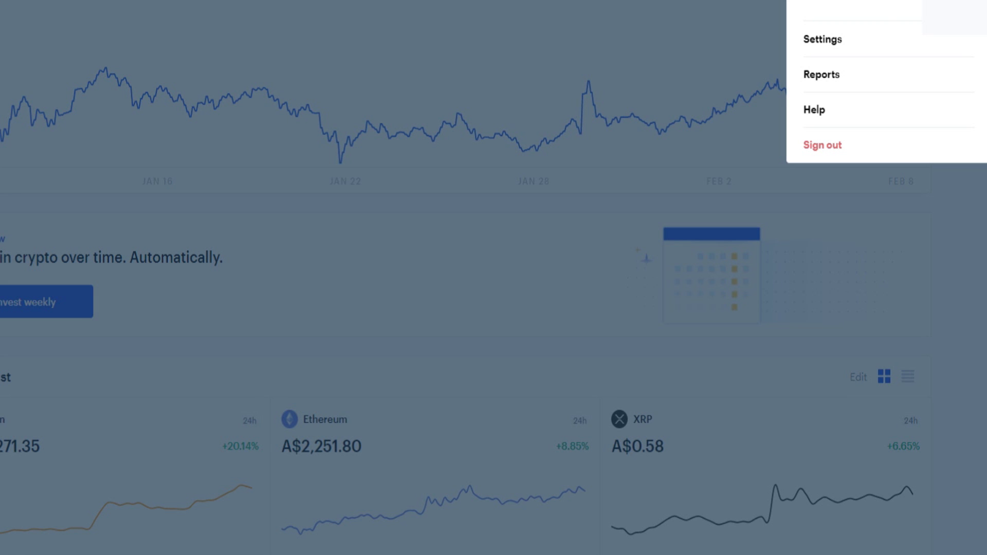
- View the credit/debit card linking form in the account's payment method settings, and close it without adding a card
click(828, 41)
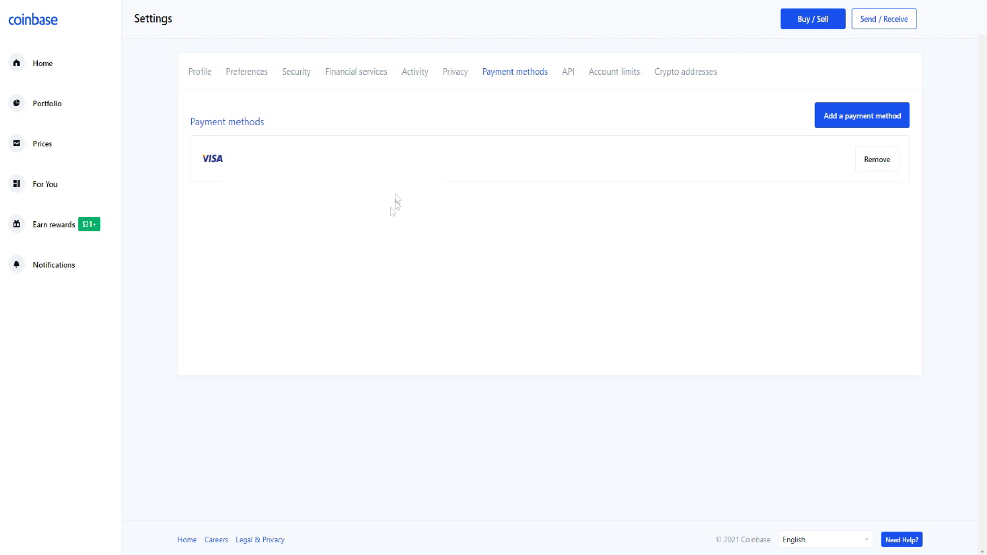
click(846, 121)
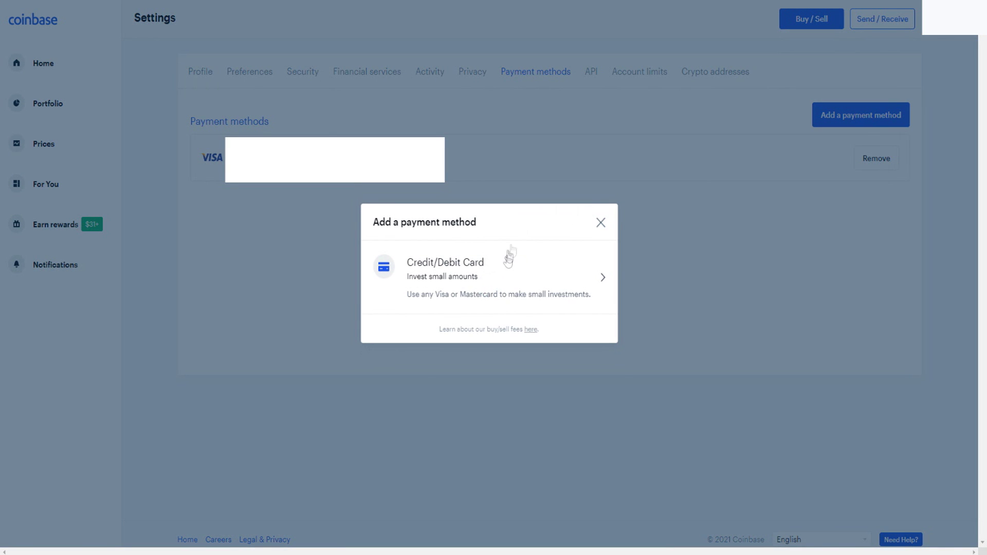
click(534, 274)
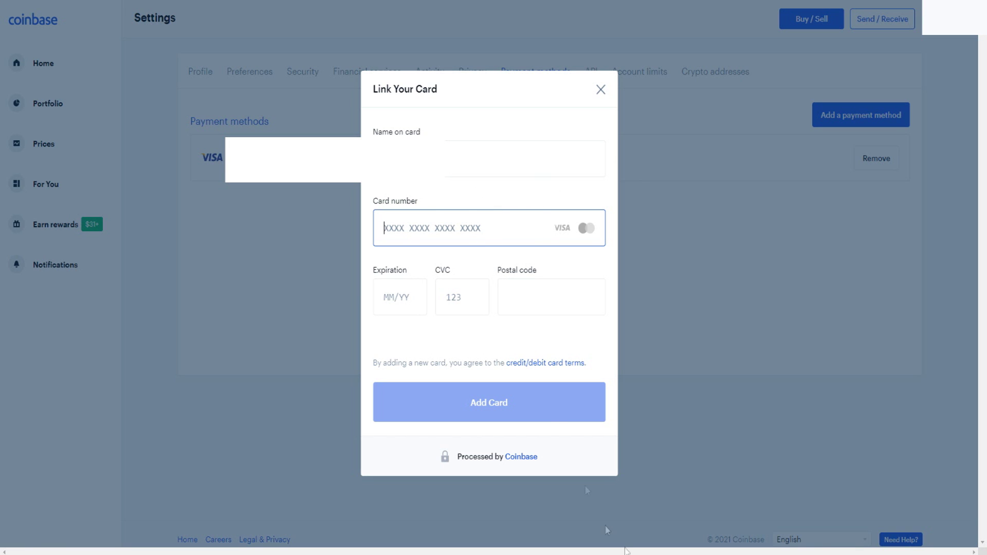
click(600, 90)
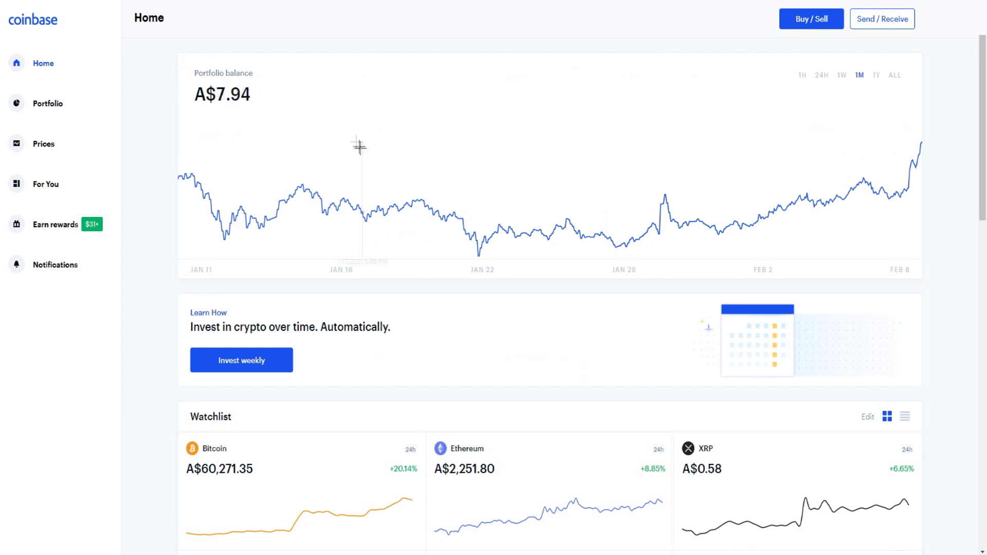
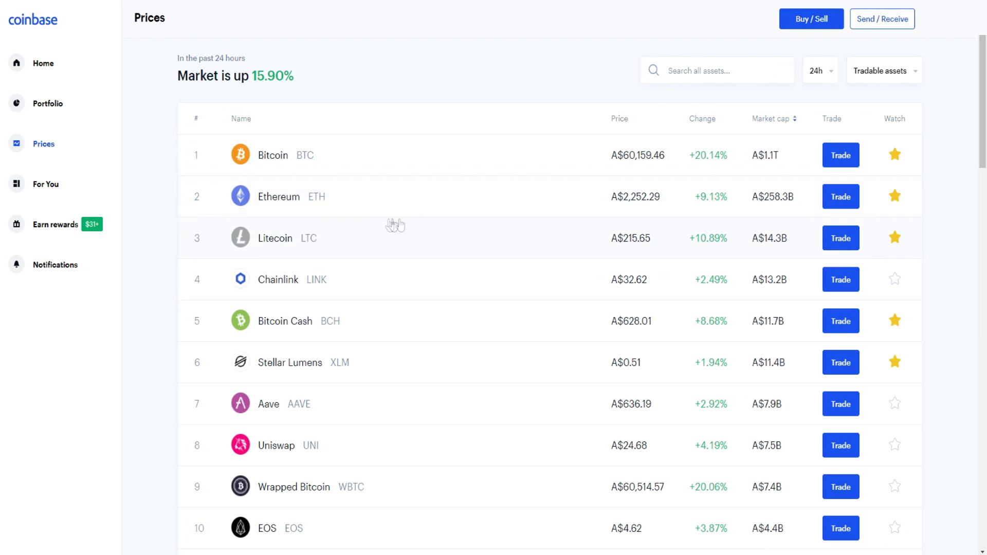
- Look over the tradable cryptocurrencies on the Prices page and the asset filter options, and return to Home
scroll(463, 214, down, 1)
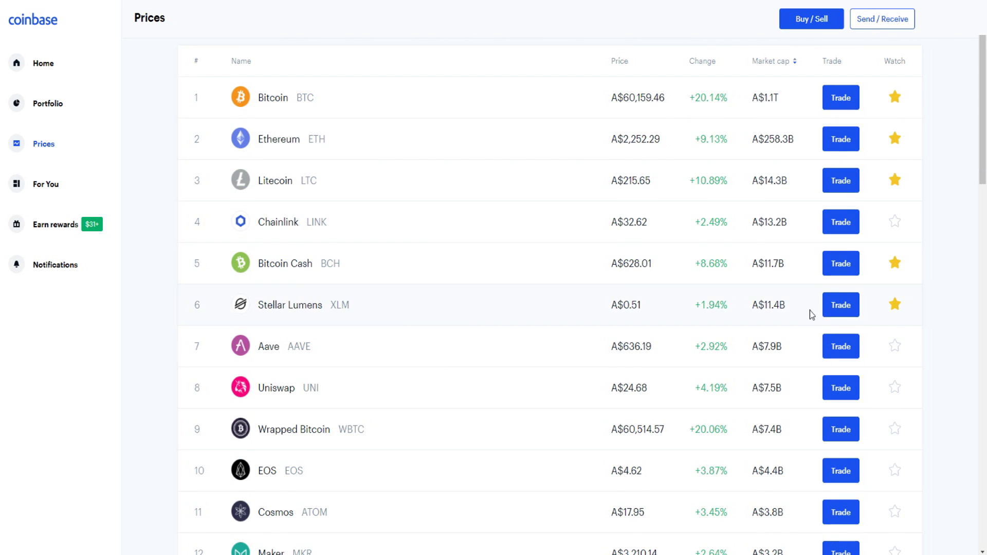
scroll(808, 313, down, 1)
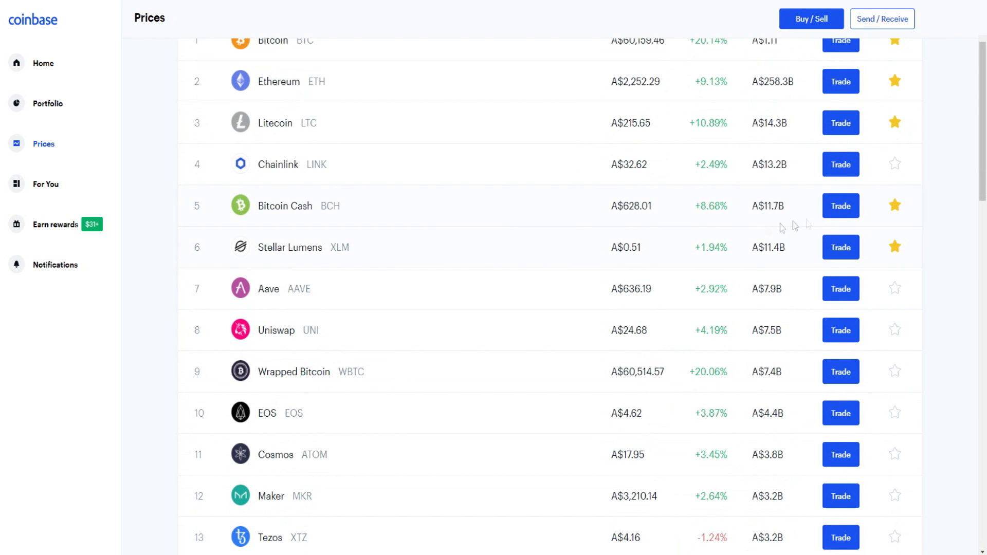
scroll(833, 216, up, 2)
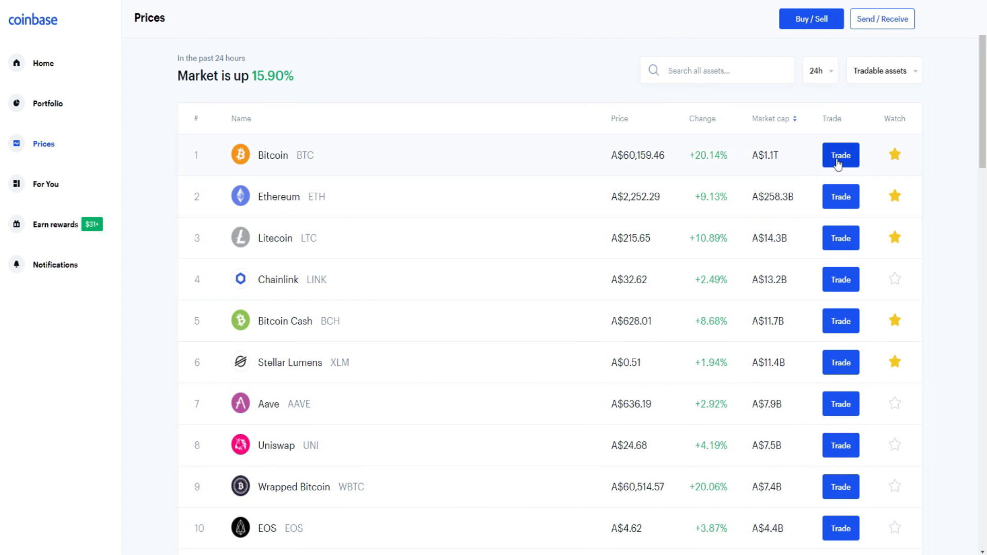
click(869, 73)
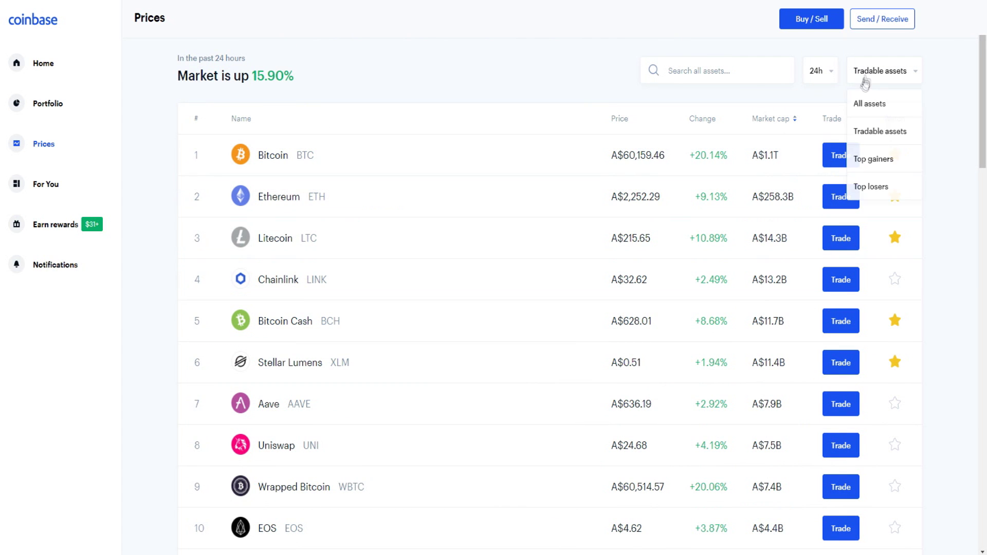
click(50, 71)
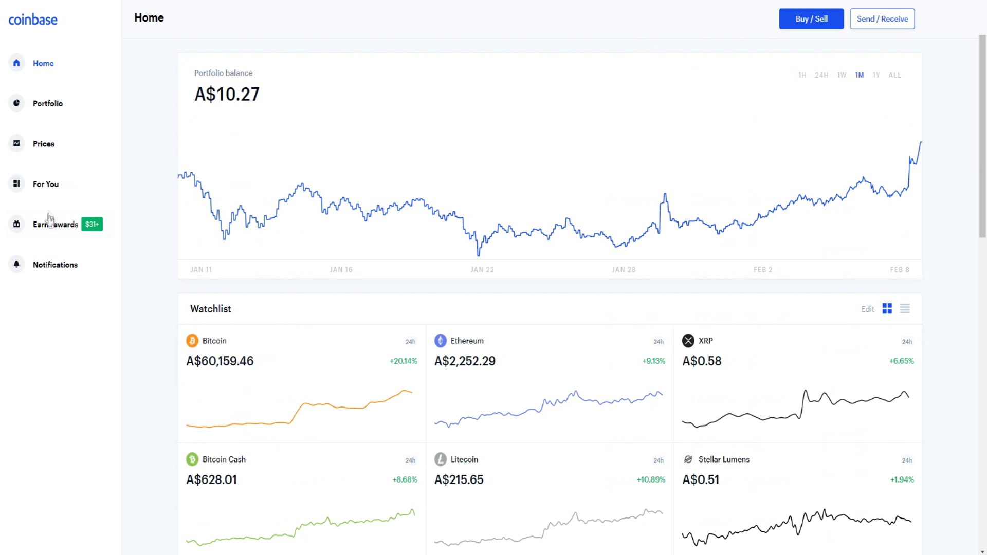
- Examine the Earn rewards lessons, including those for Celo, NuCypher, The Graph, Compound and Stellar Lumens
click(60, 226)
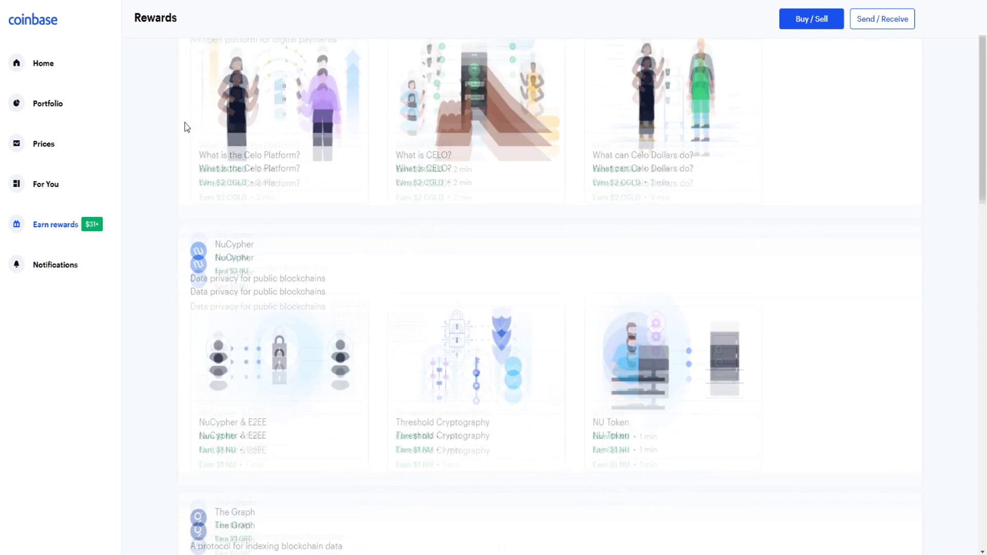
scroll(188, 228, down, 1)
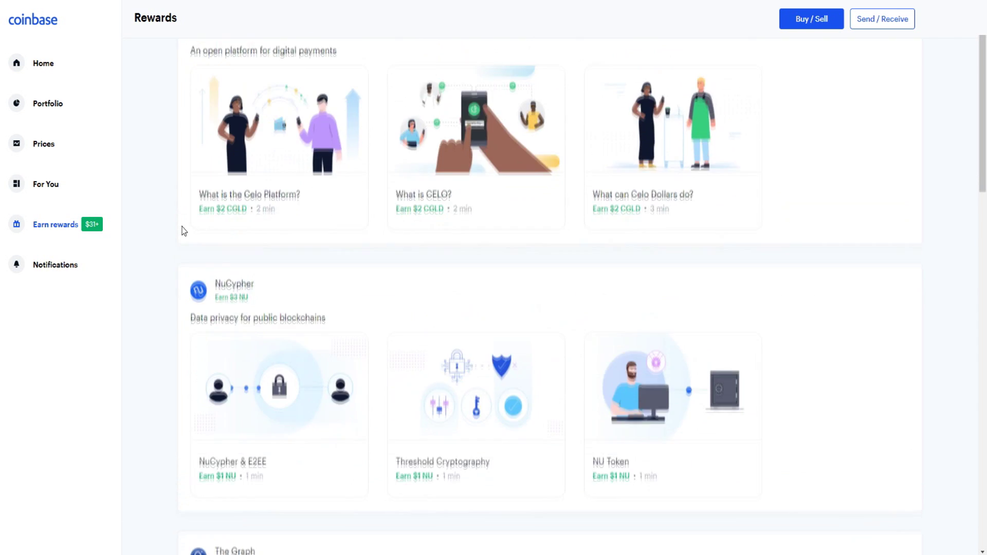
scroll(254, 299, down, 8)
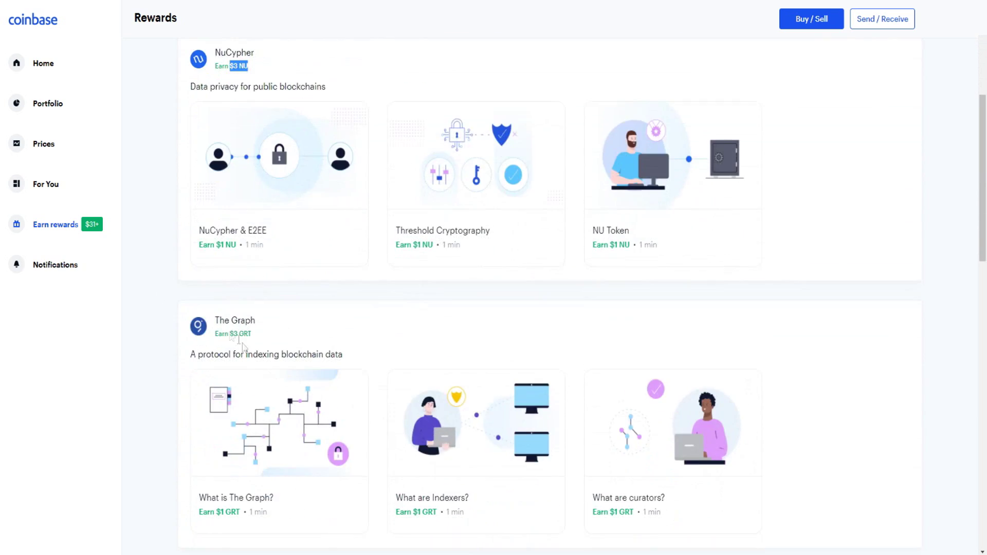
scroll(273, 353, down, 5)
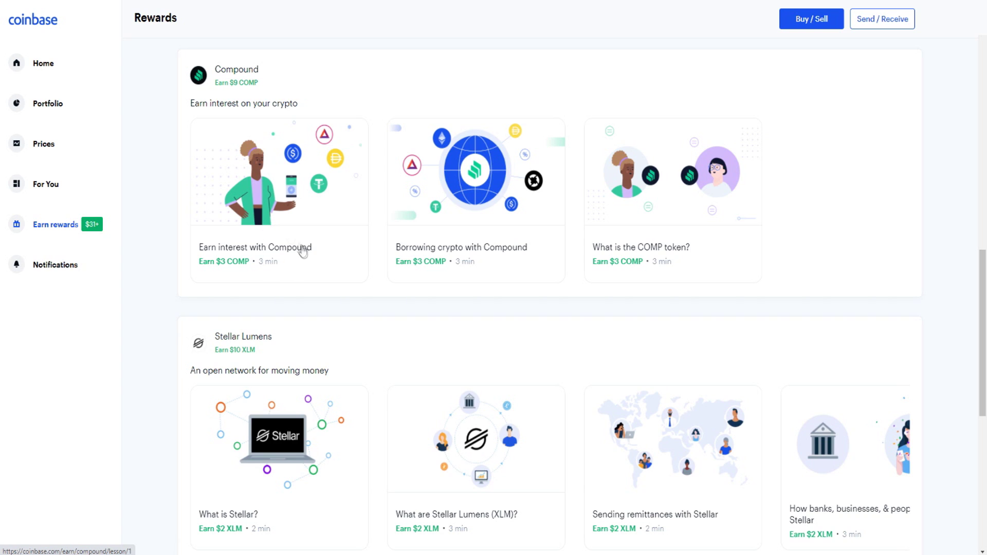
scroll(317, 298, down, 1)
scroll(307, 280, up, 15)
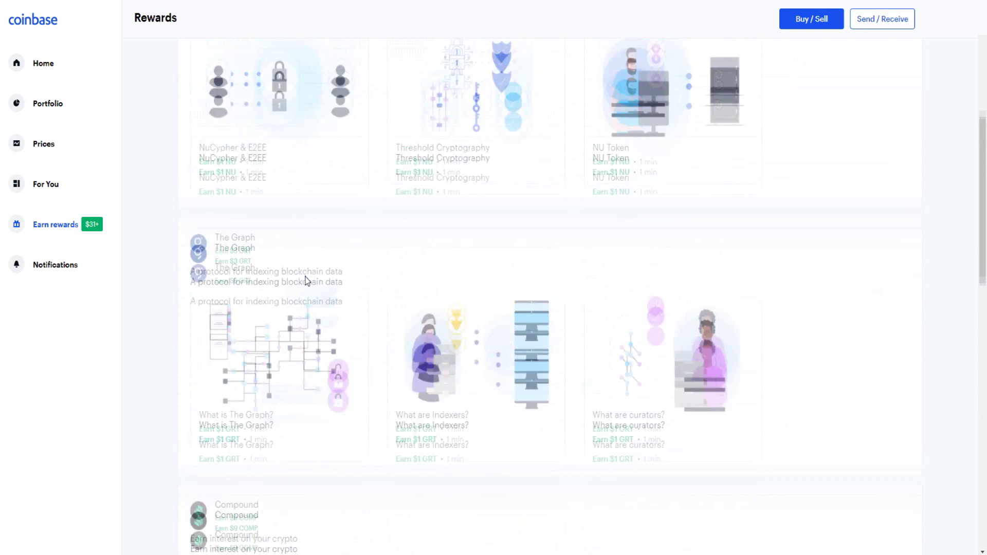
- From Home, set up a one-time purchase of Chainlink for A$500
click(79, 74)
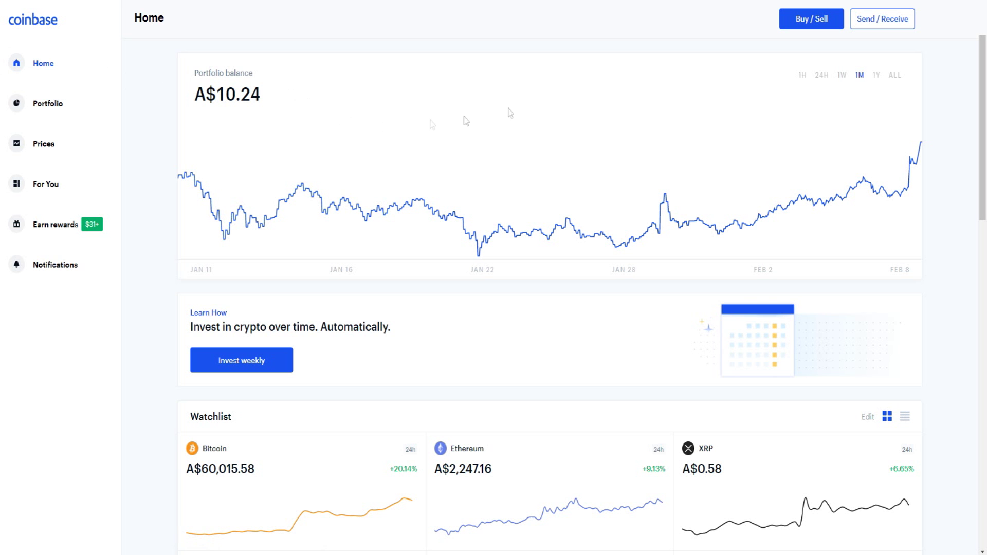
click(804, 20)
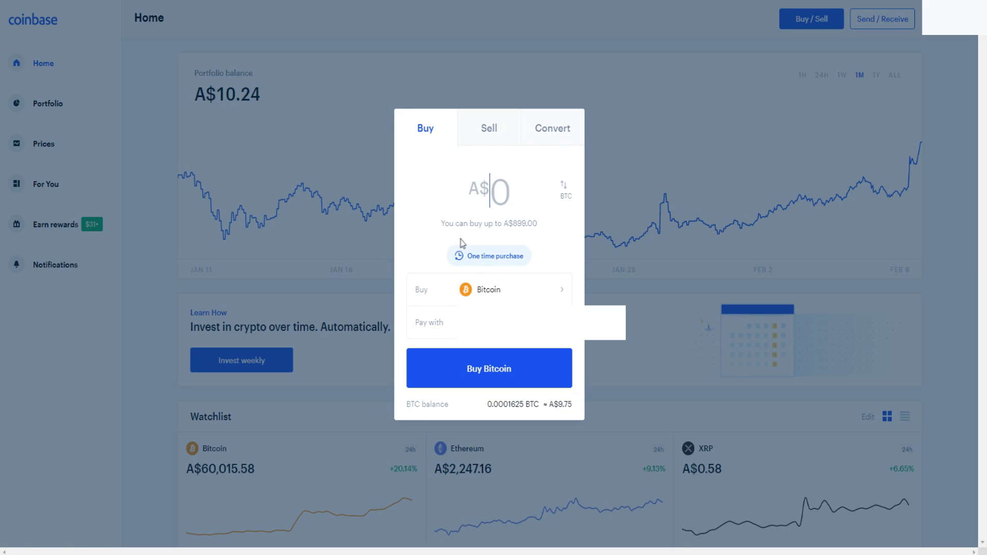
click(533, 291)
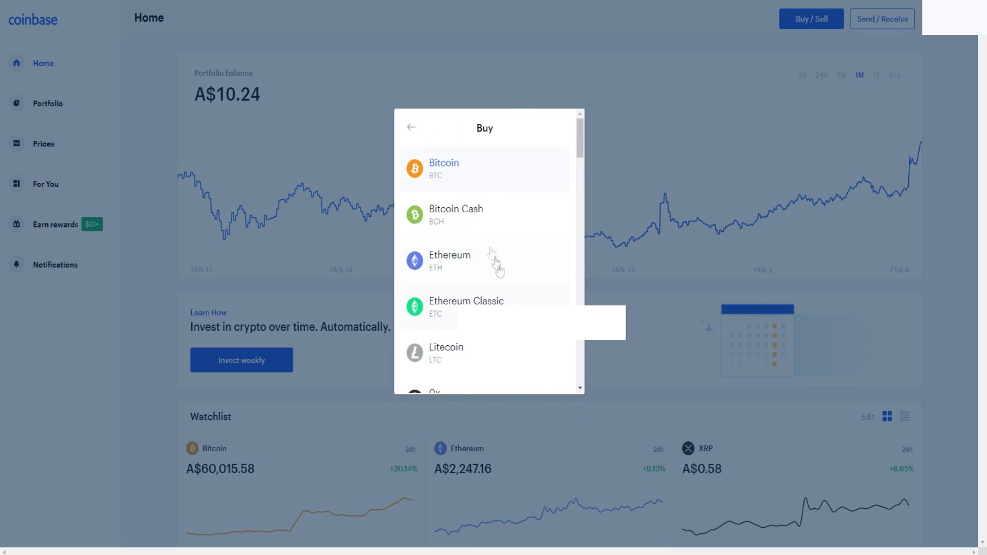
key(Escape)
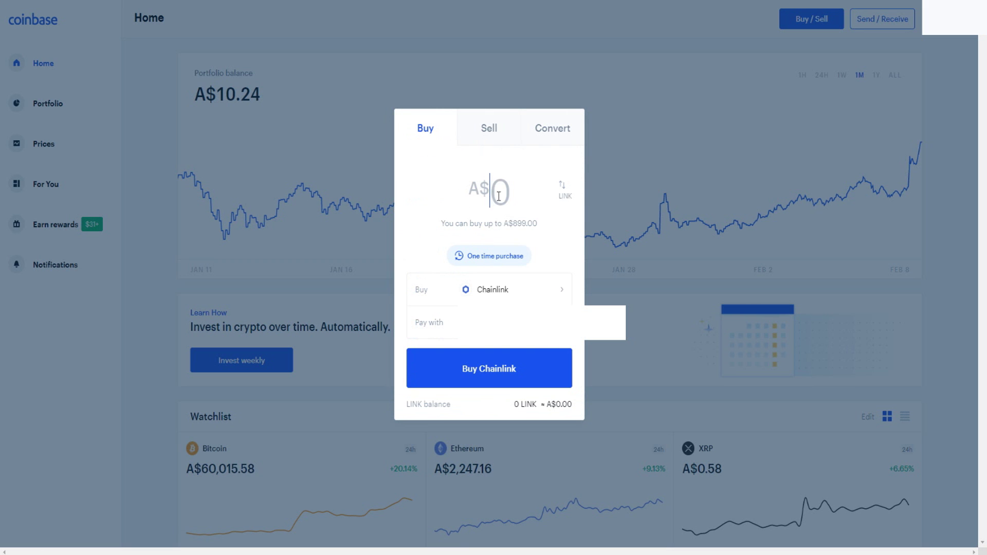
text(500)
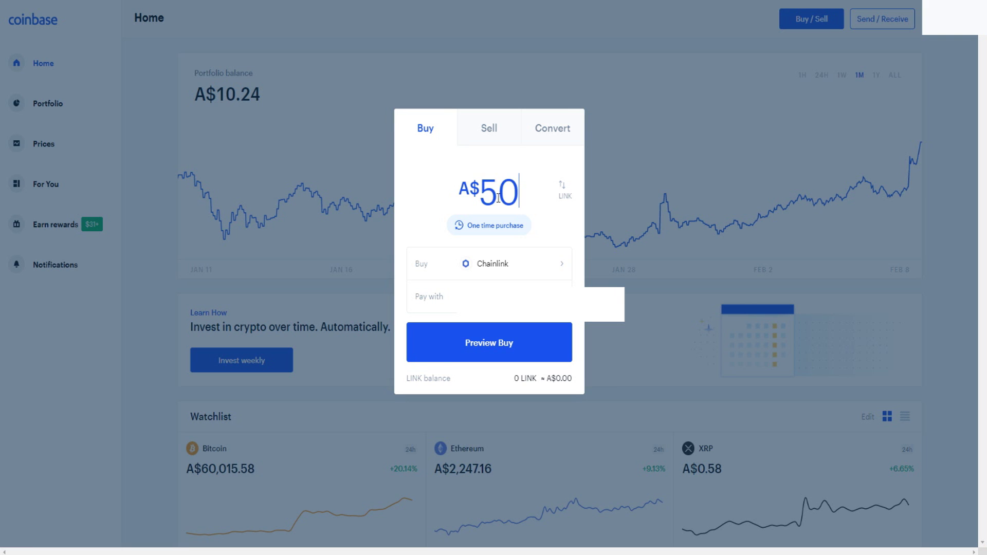
key(Return)
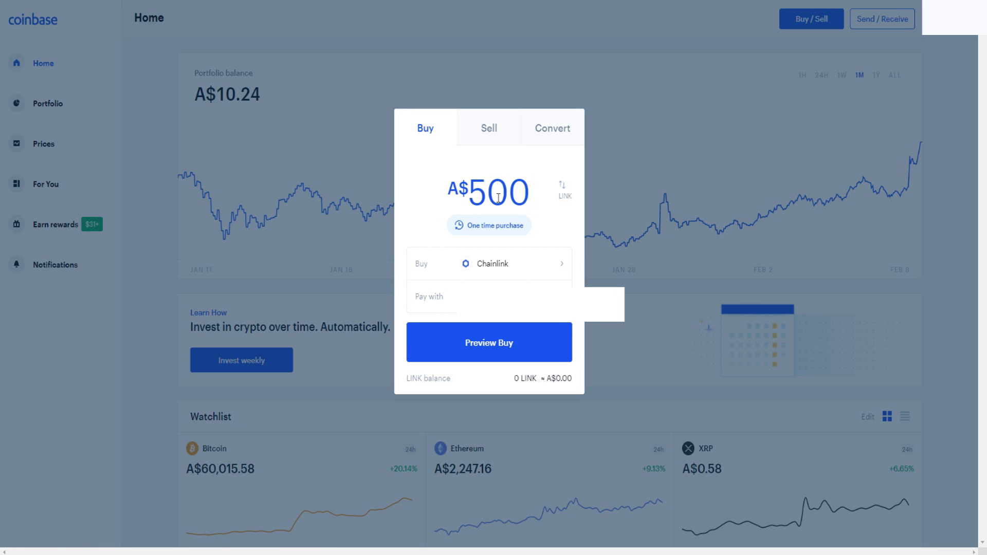
- Show the Sell option of the trade dialog
click(485, 128)
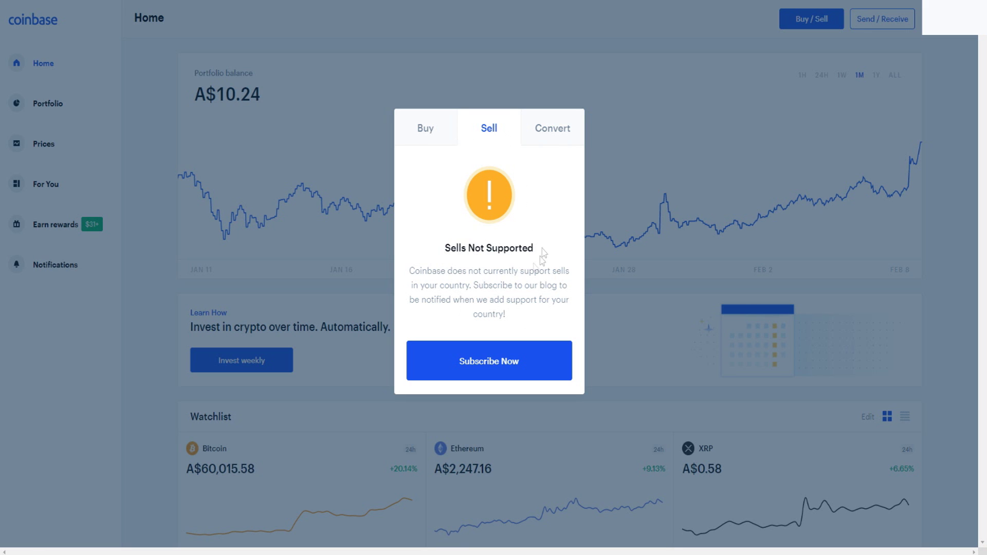
- Return to the purchase form, close it, and show the Sell option in a reopened trade dialog
click(431, 133)
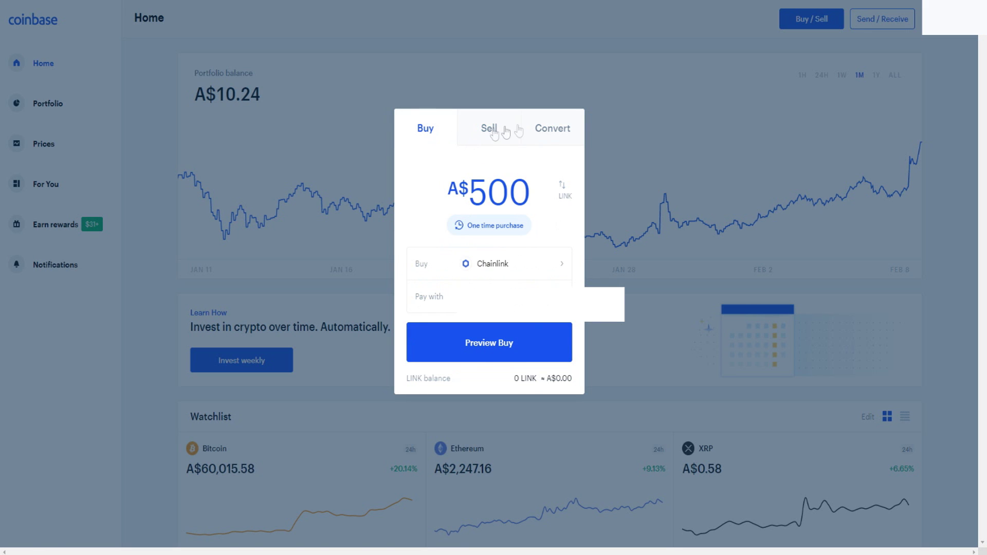
click(585, 65)
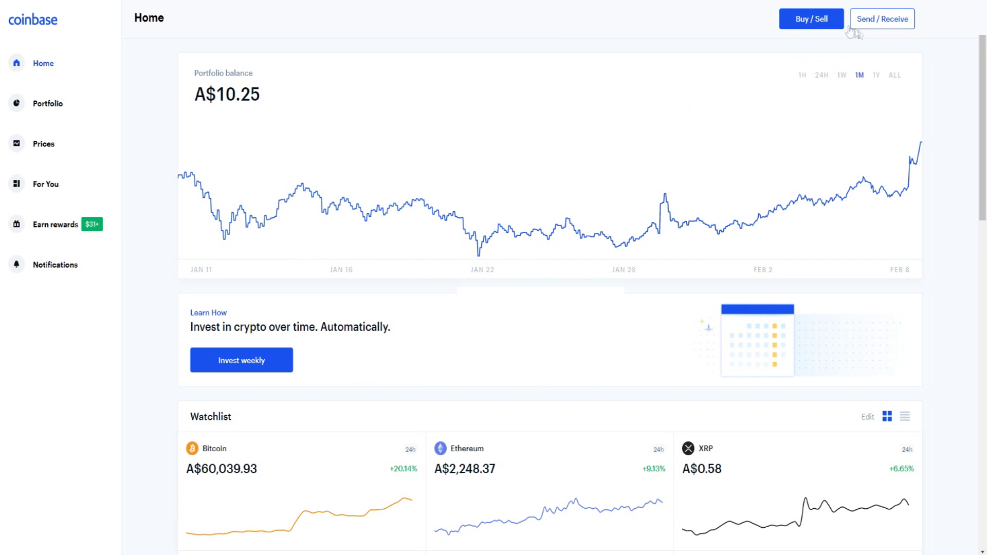
click(817, 25)
click(494, 134)
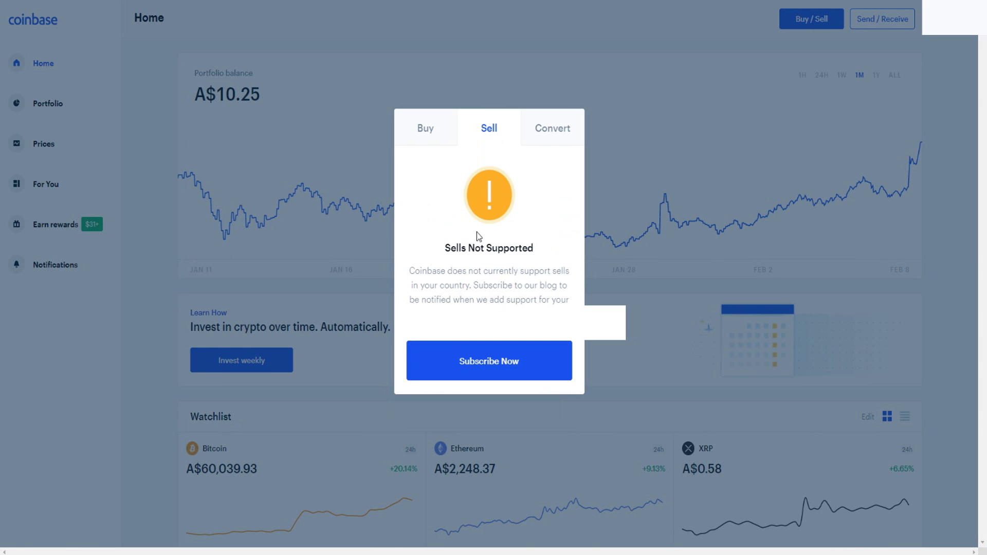
- Preview a one-time A$100 Bitcoin purchase and leave the order preview without buying
click(436, 141)
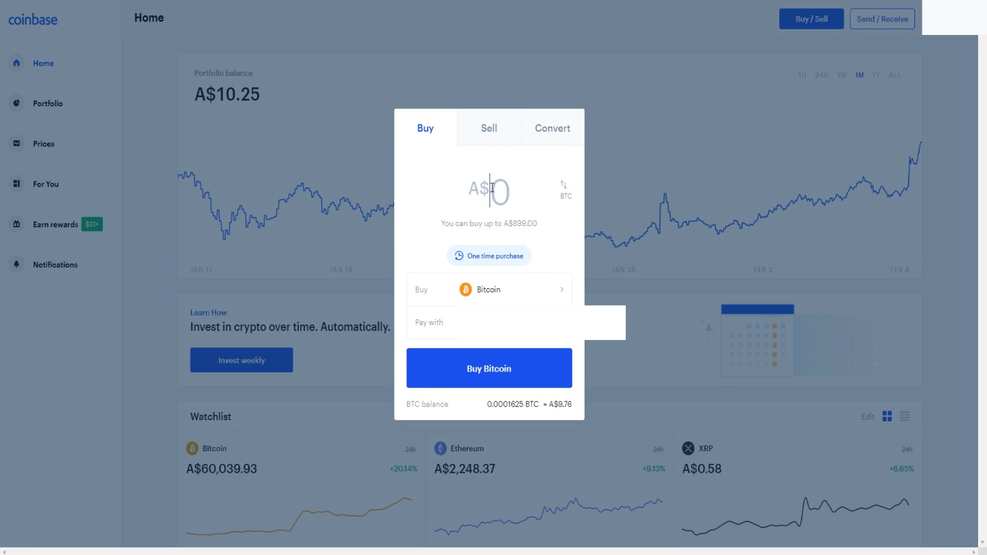
text(100)
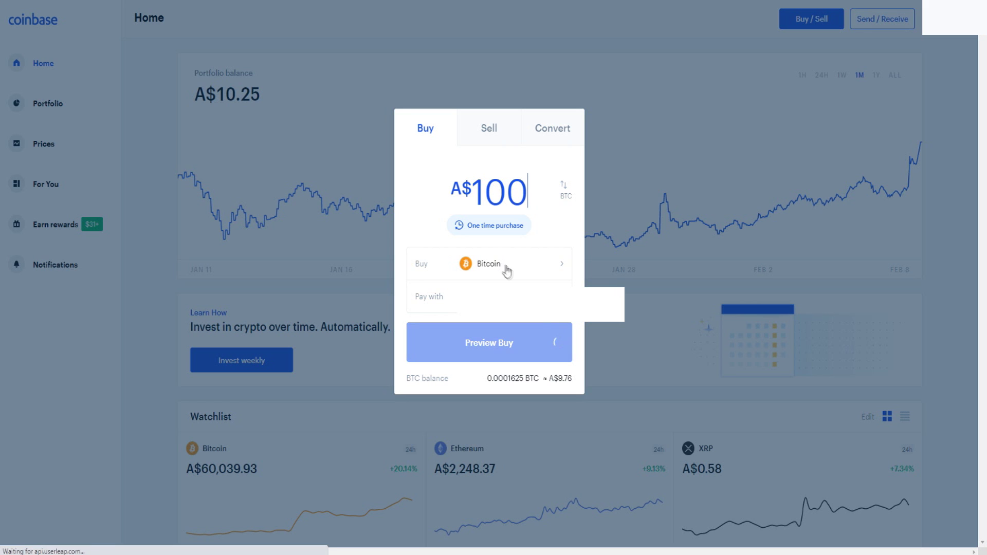
click(492, 341)
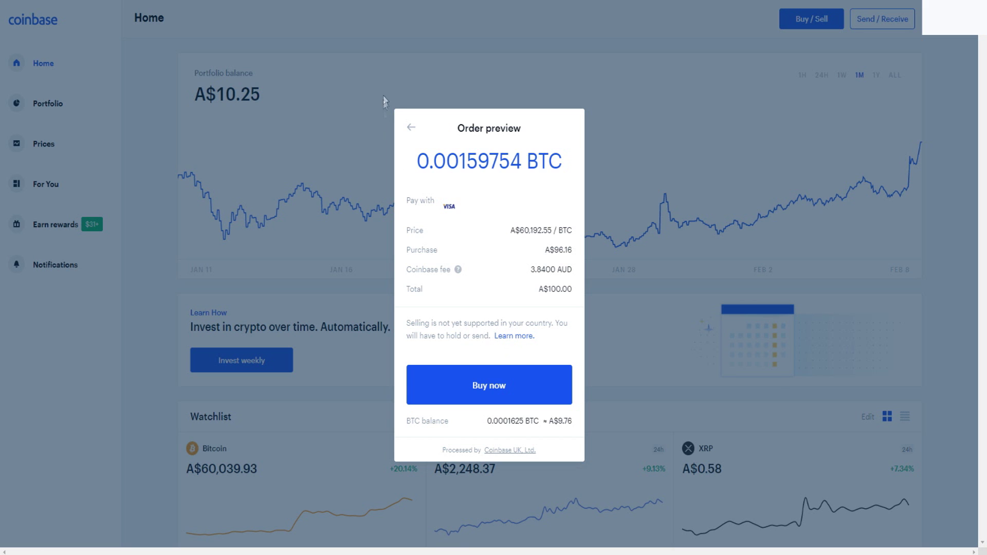
click(410, 127)
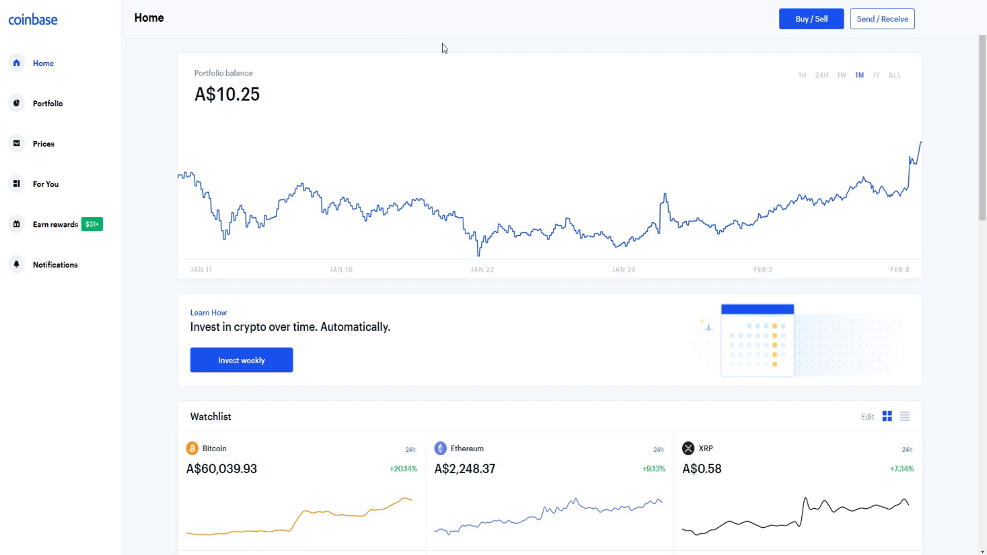
scroll(159, 145, down, 5)
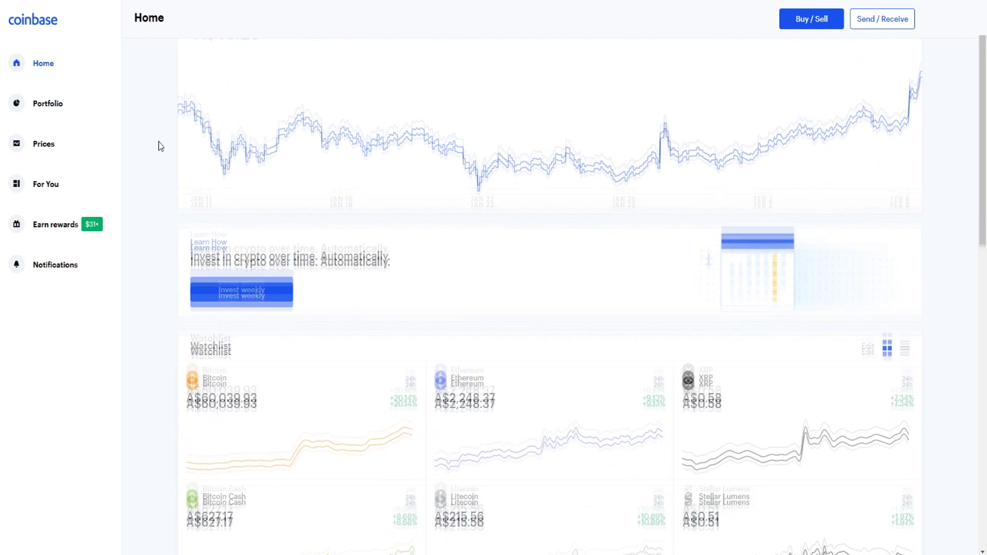
scroll(308, 214, up, 2)
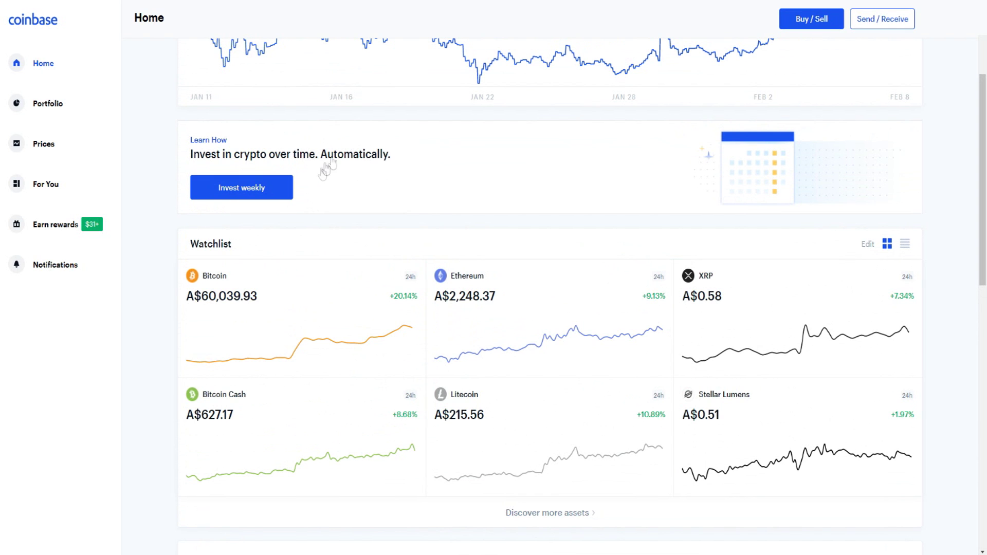
scroll(444, 166, down, 1)
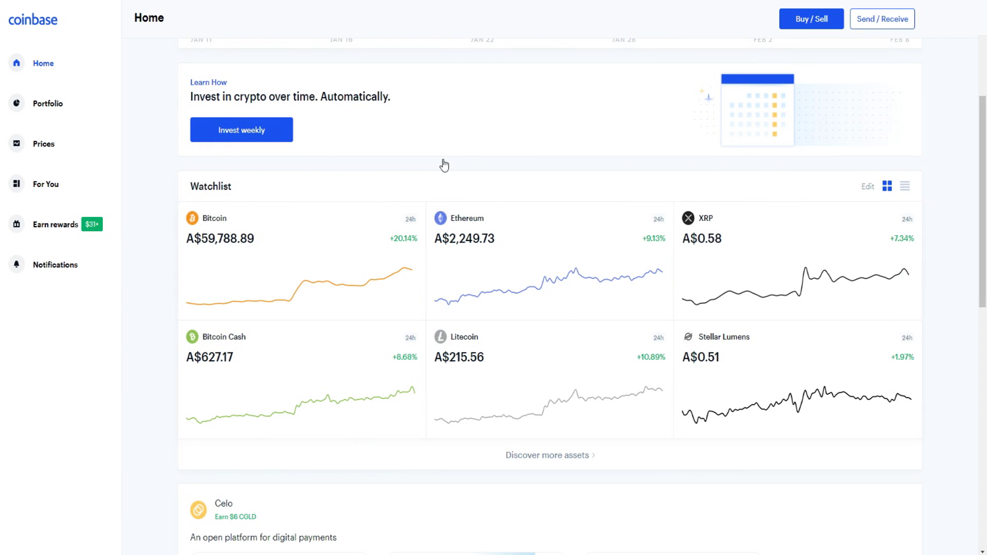
scroll(877, 359, up, 3)
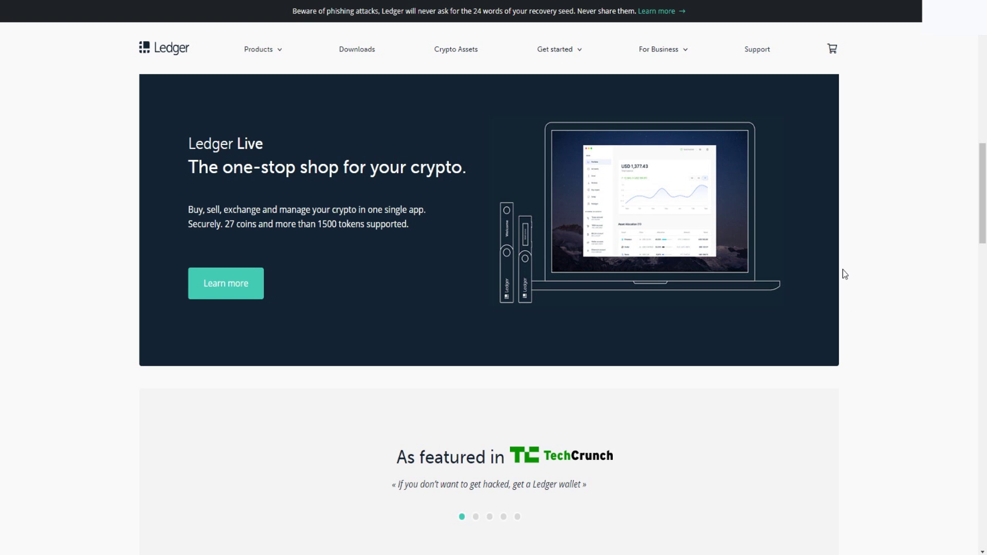
- On the Ledger website, examine the explanation of what a hardware wallet is, highlighting its key passages, and look over the rest of the page
scroll(843, 269, down, 10)
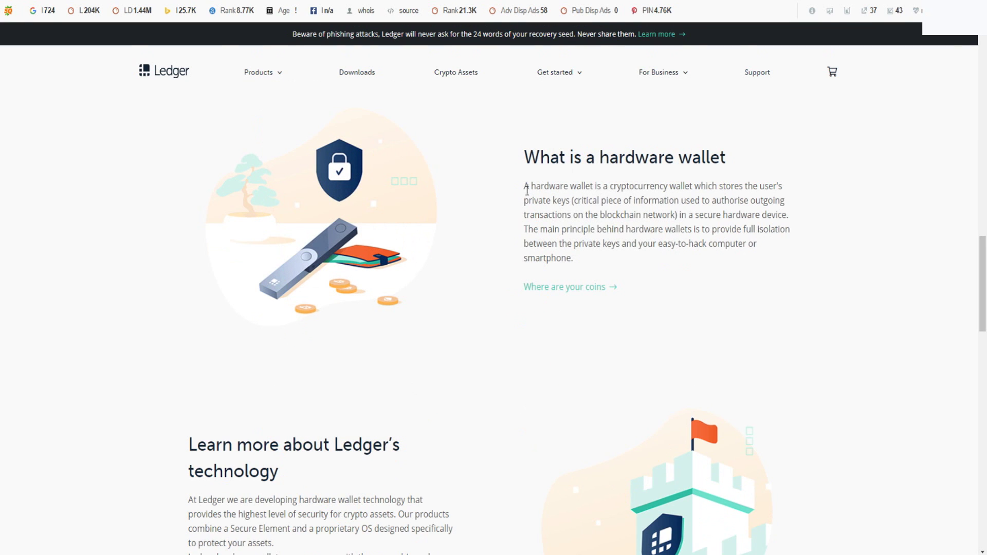
drag(644, 185, 717, 184)
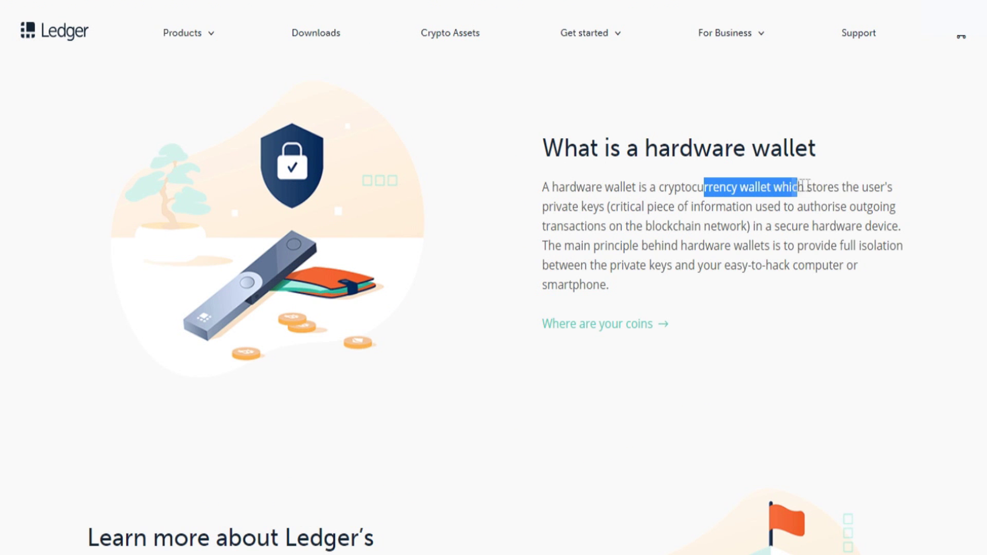
drag(805, 185, 906, 226)
drag(549, 246, 844, 284)
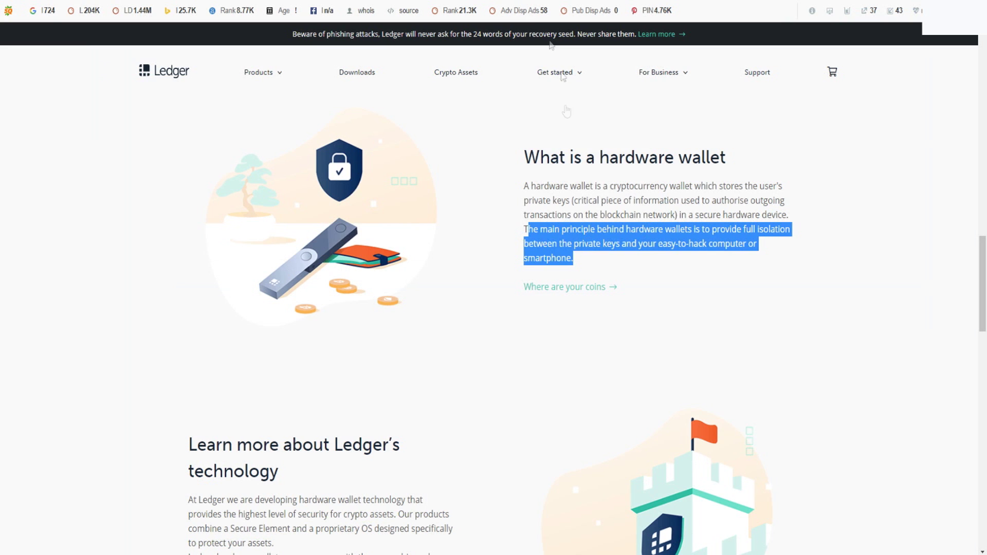
scroll(396, 210, down, 13)
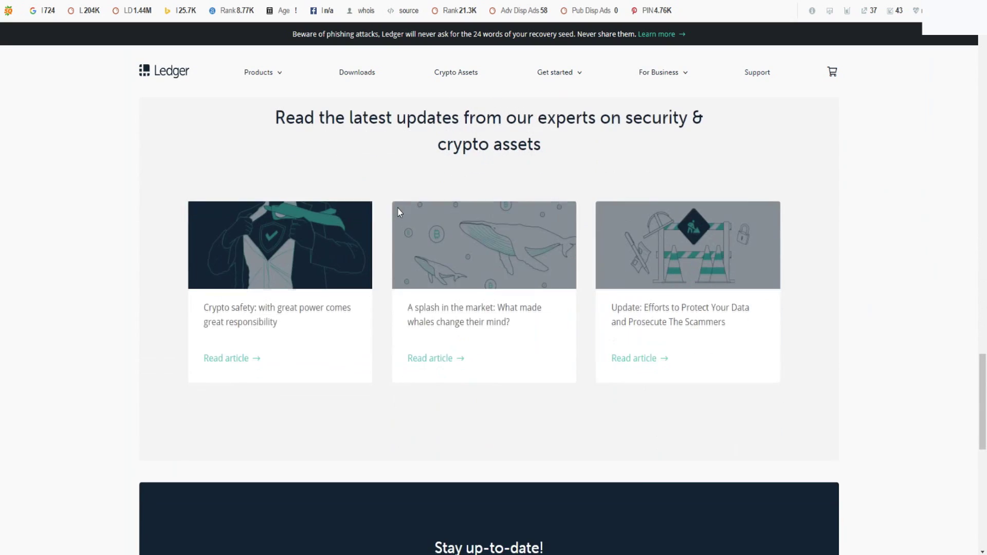
scroll(398, 213, up, 18)
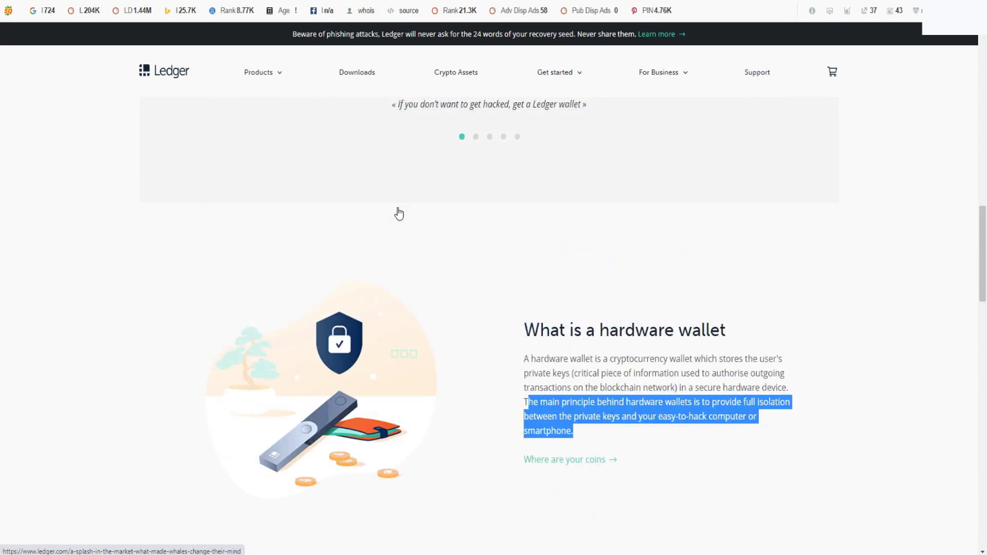
scroll(397, 211, up, 7)
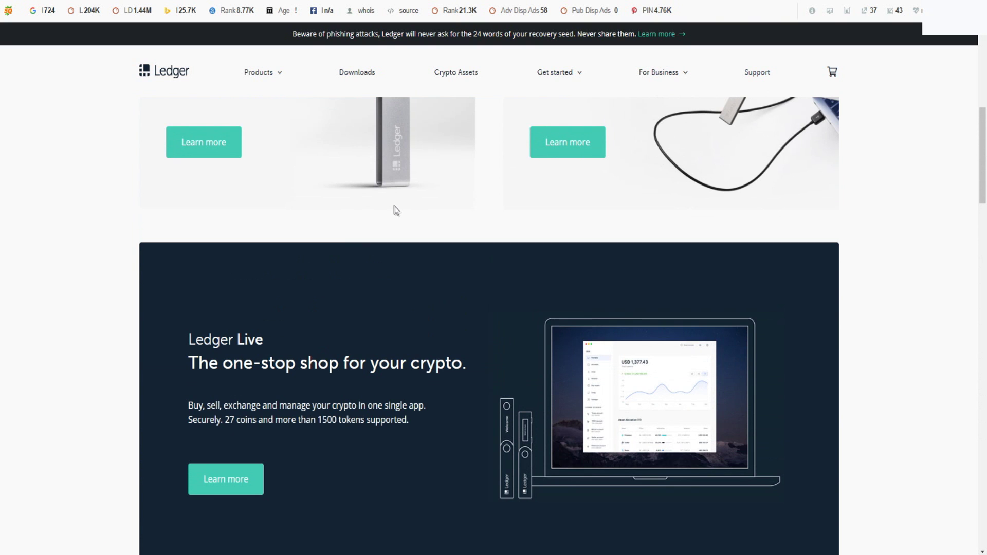
scroll(396, 210, up, 5)
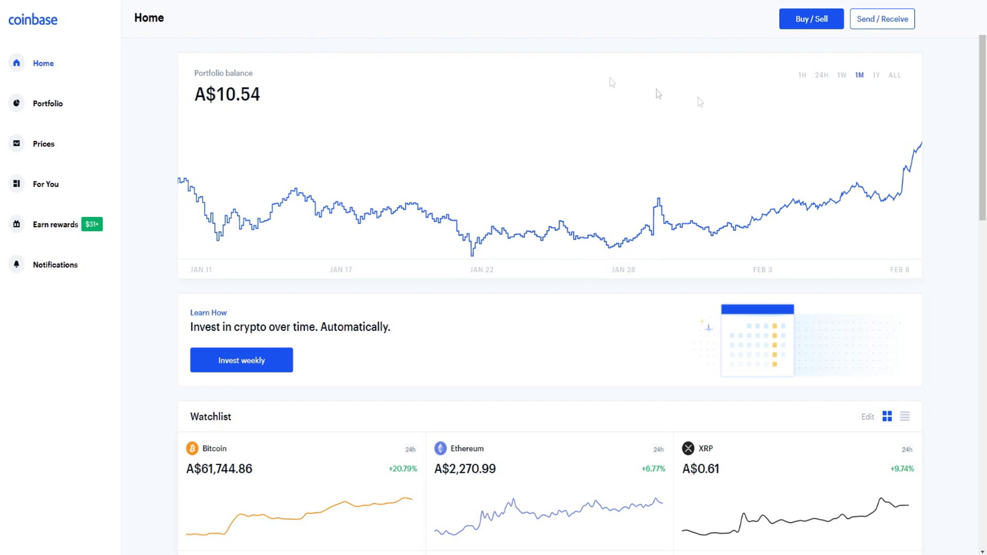
- Back in Coinbase, open the Send form, show the accounts available to pay with, and return to the form
click(465, 2)
click(875, 24)
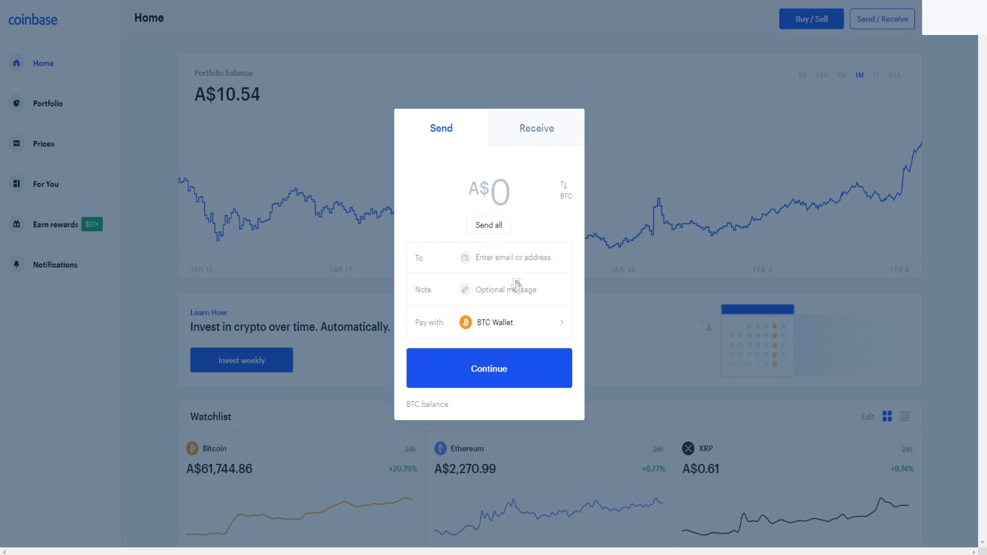
click(540, 321)
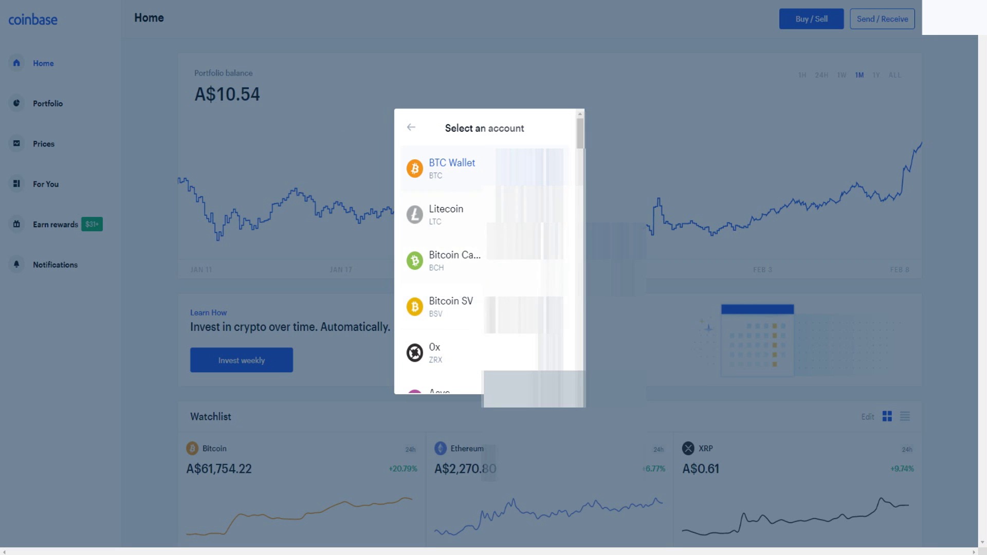
click(412, 130)
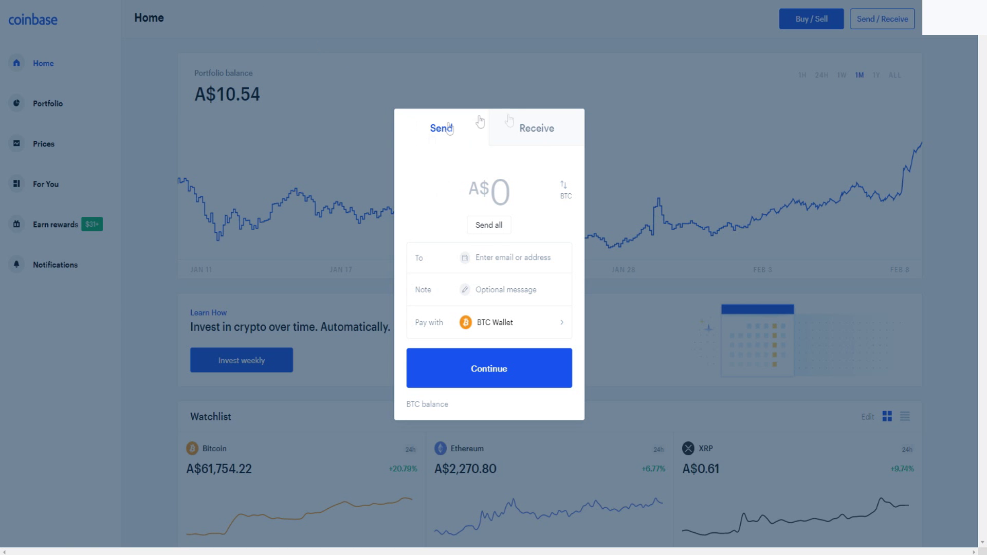
- Review the wrong-address warning for receiving crypto, accept it to show the BTC Wallet receiving address, and close the dialog
click(538, 128)
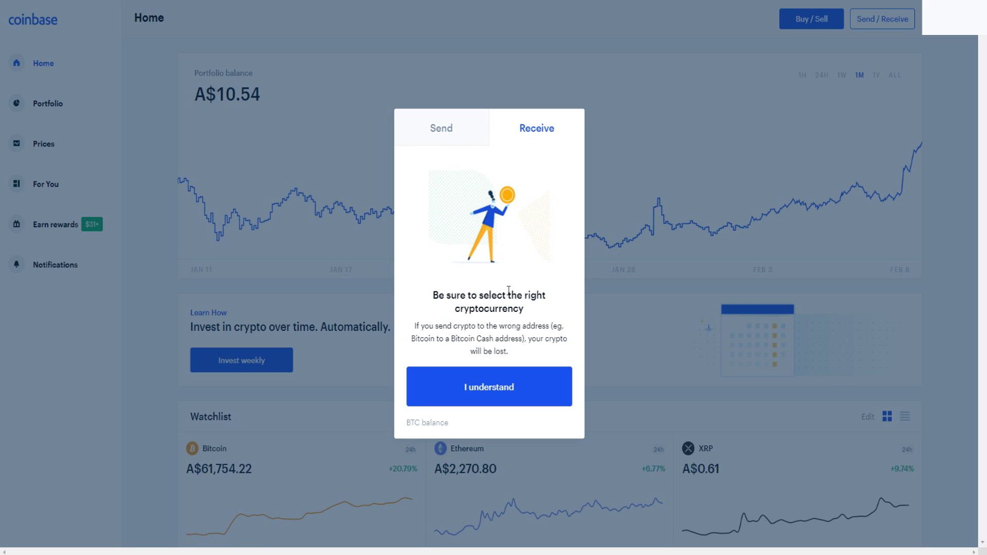
drag(501, 324, 545, 337)
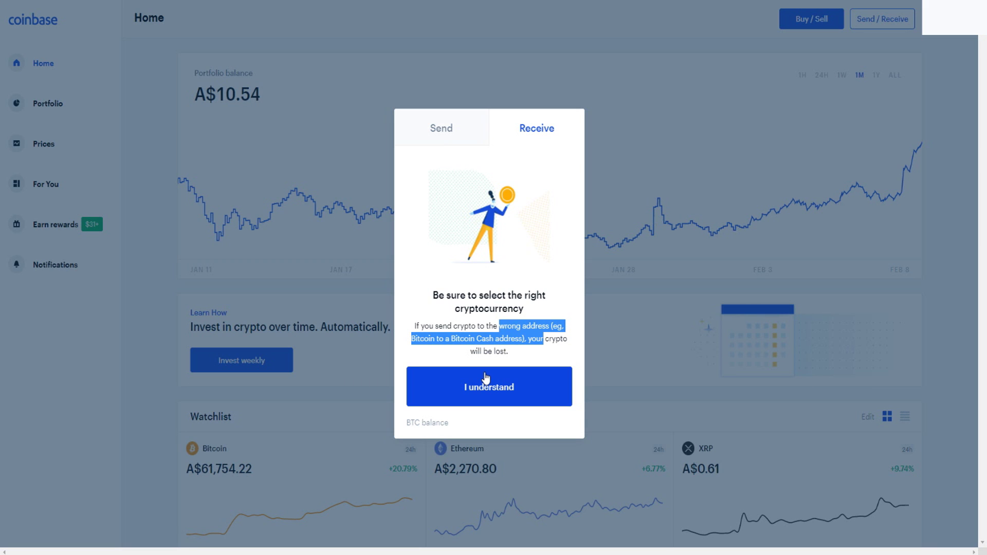
click(485, 378)
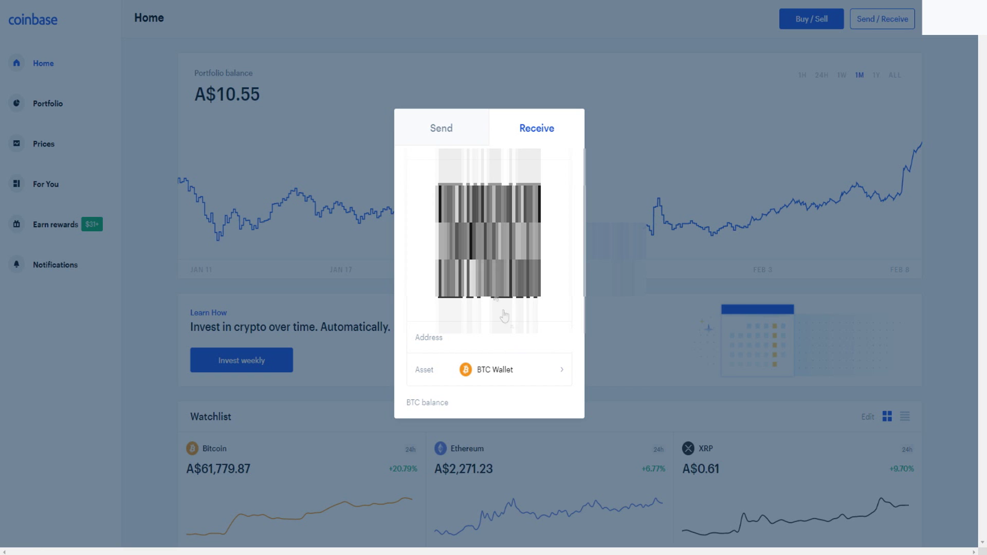
click(587, 99)
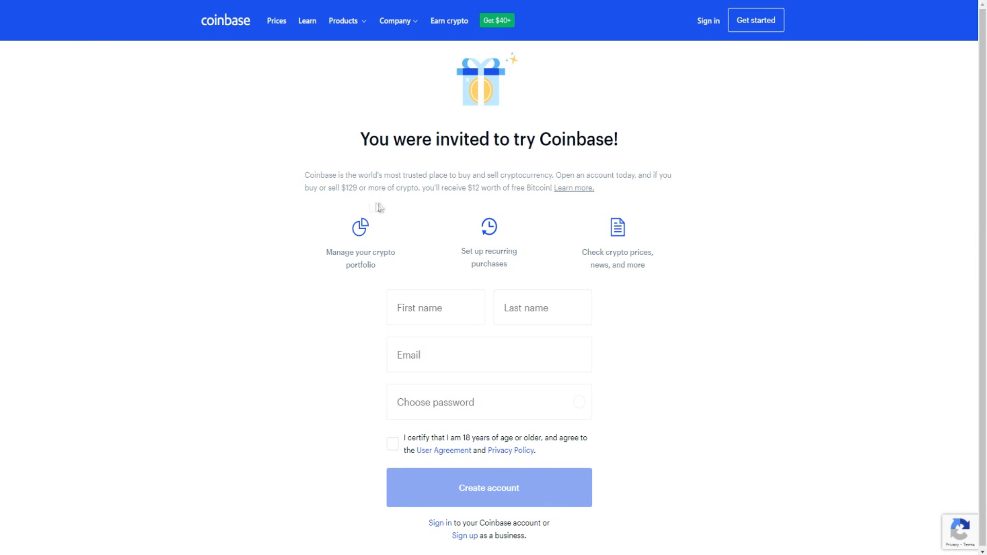
- Highlight the invitation page's offer of $12 in free Bitcoin for buying or selling $129 or more of crypto
drag(416, 187, 532, 188)
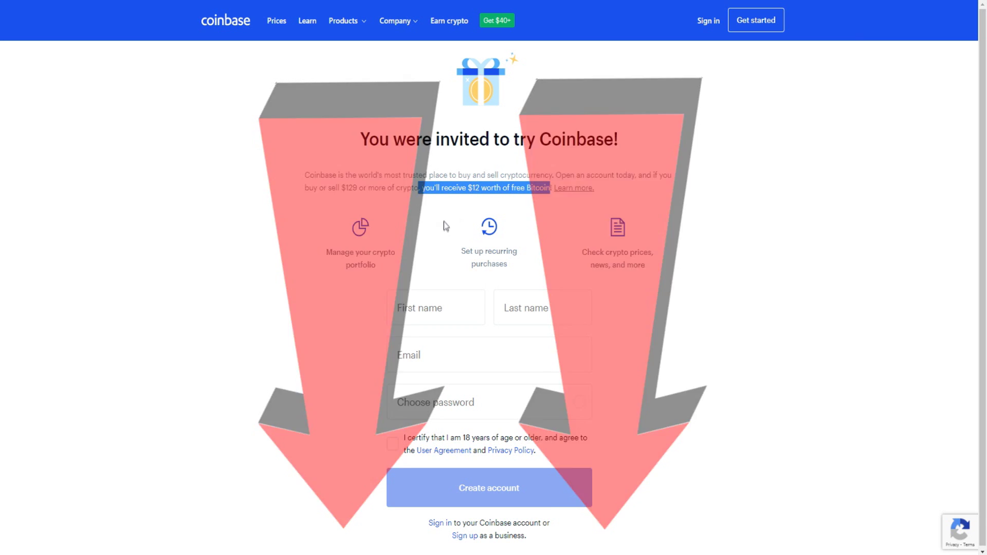
drag(304, 188, 551, 190)
click(551, 203)
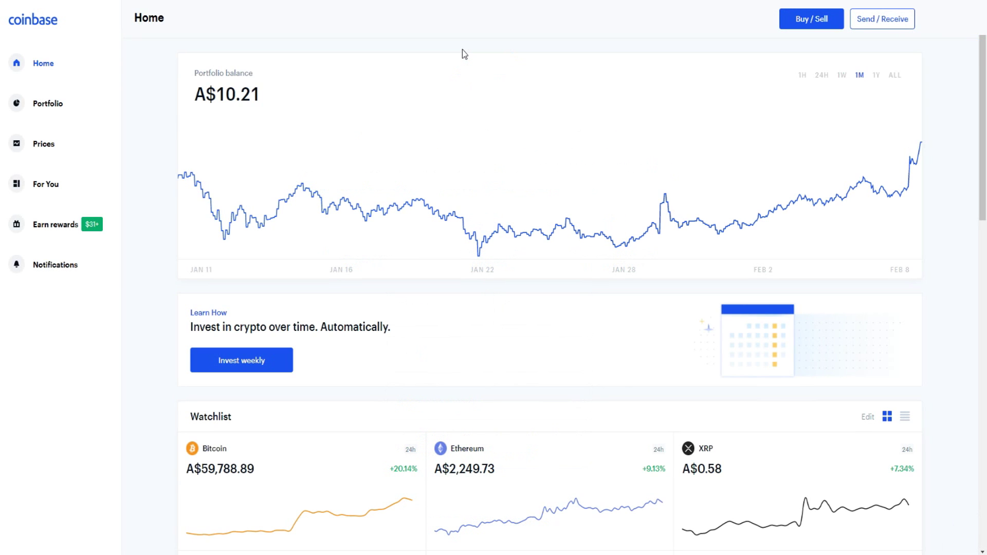
- Open the Earn rewards lessons from Home
click(55, 224)
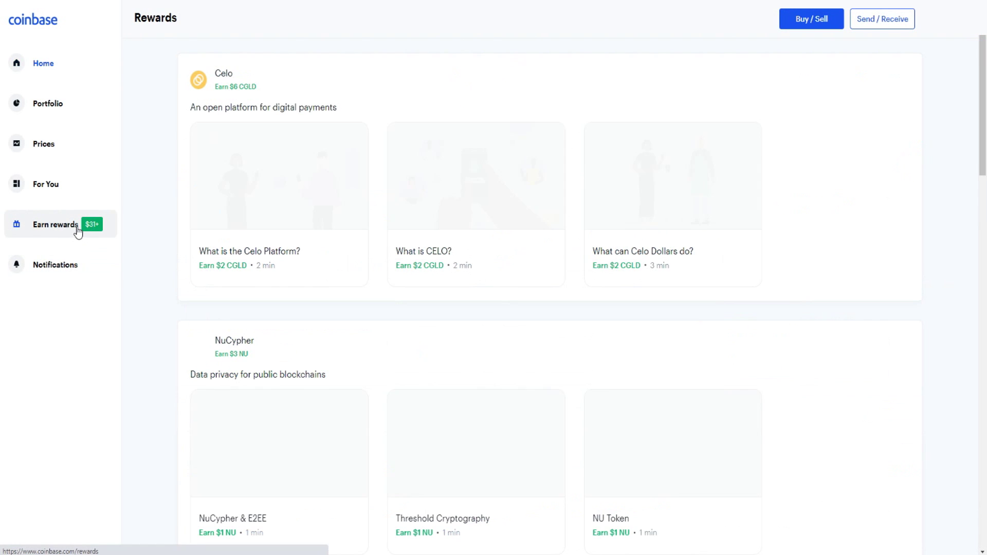